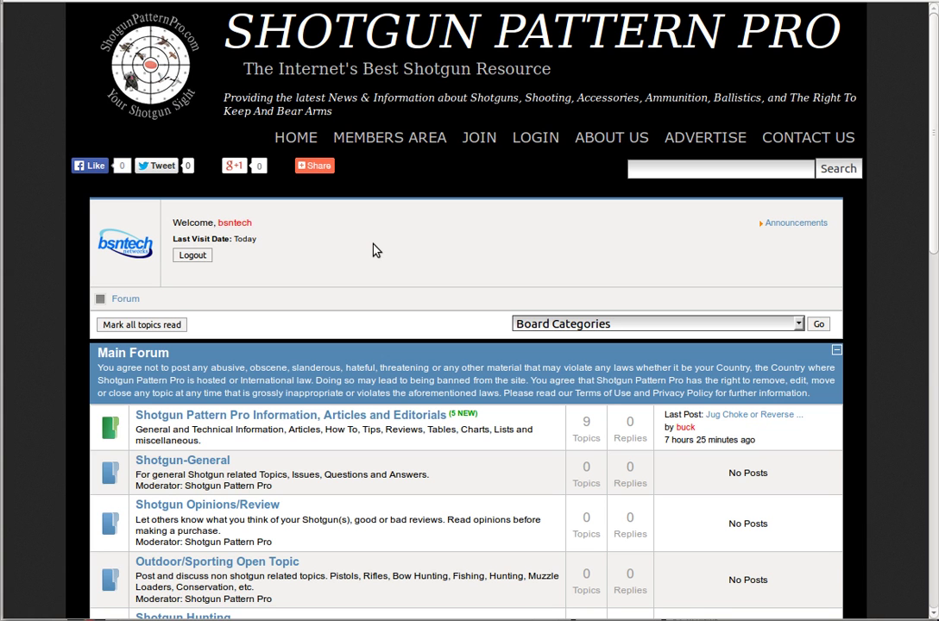
Log back in to the forum with the account user name and password, and dismiss the offer to remember the password.
left_click(235, 223)
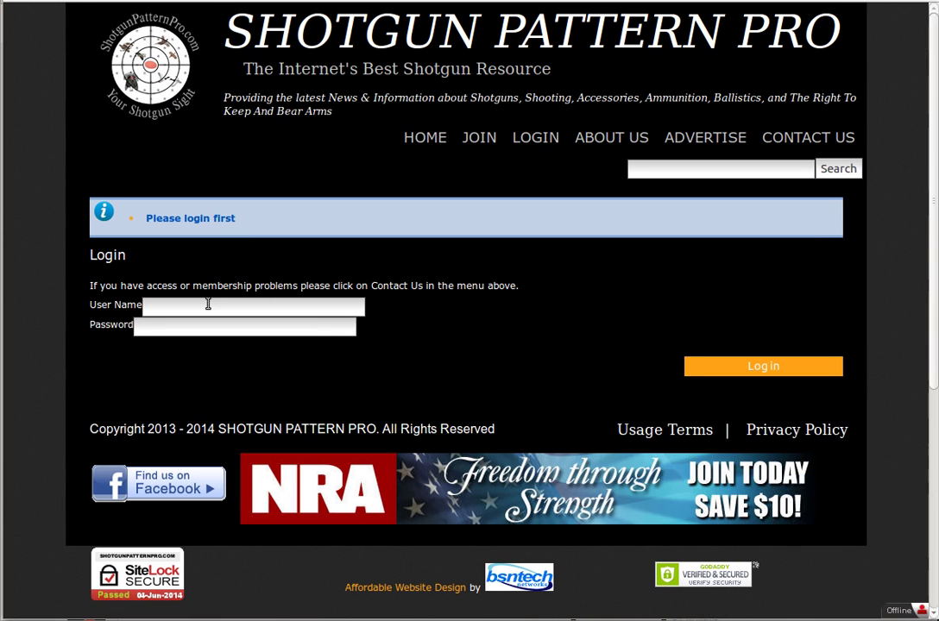
left_click(208, 303)
type("bsntech")
key("Tab")
type("••••••••••••••")
key("Return")
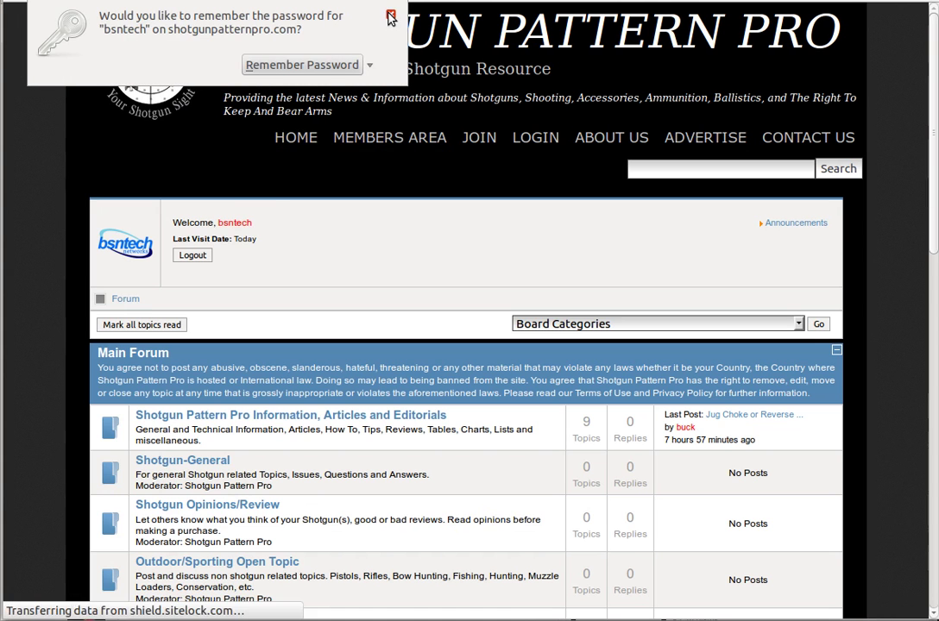
left_click(390, 14)
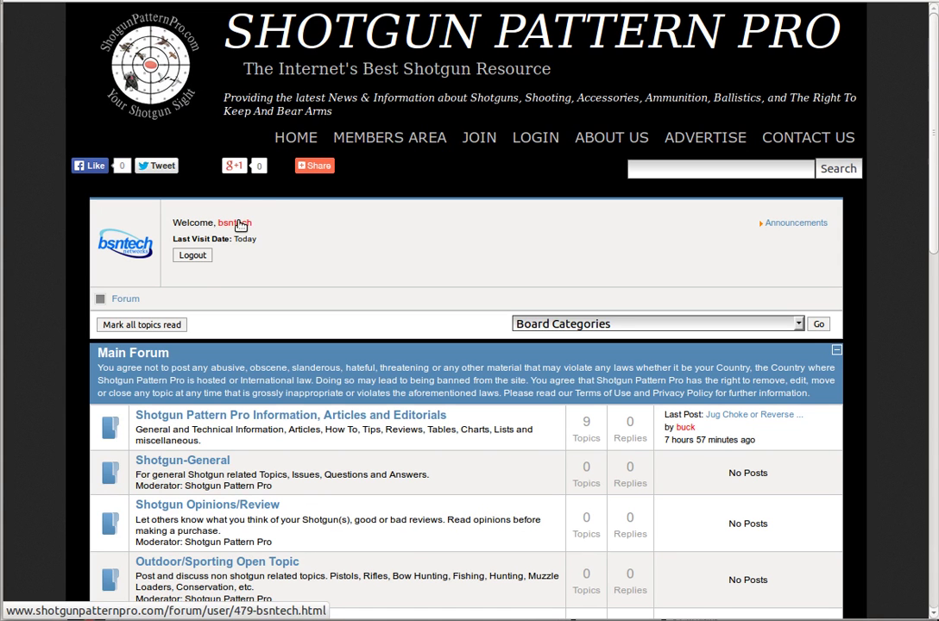
Open the logged-in account's forum profile for editing and check the name and e-mail fields of its user information.
left_click(240, 224)
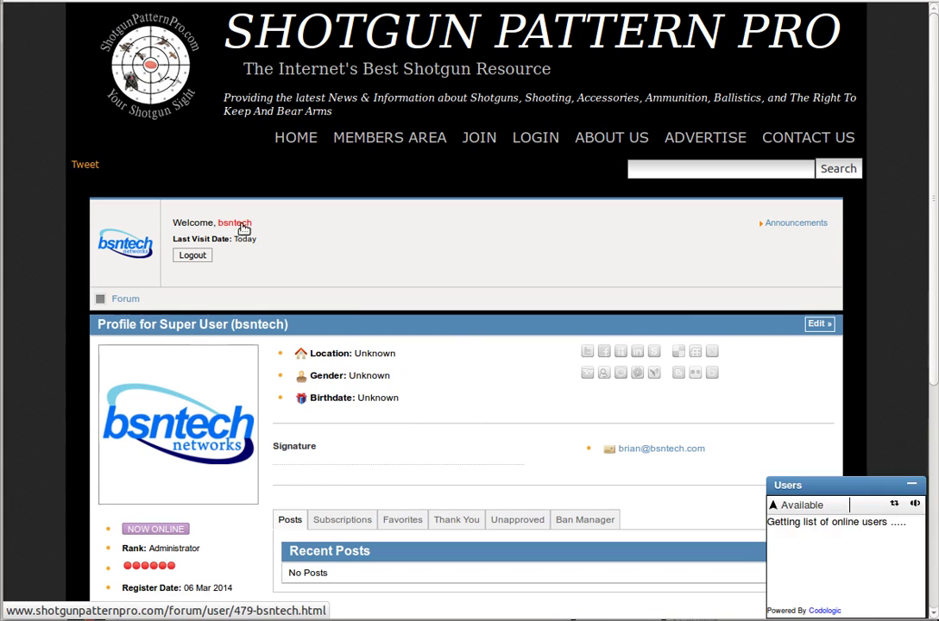
scroll(461, 344, "down", 1)
scroll(462, 344, "down", 2)
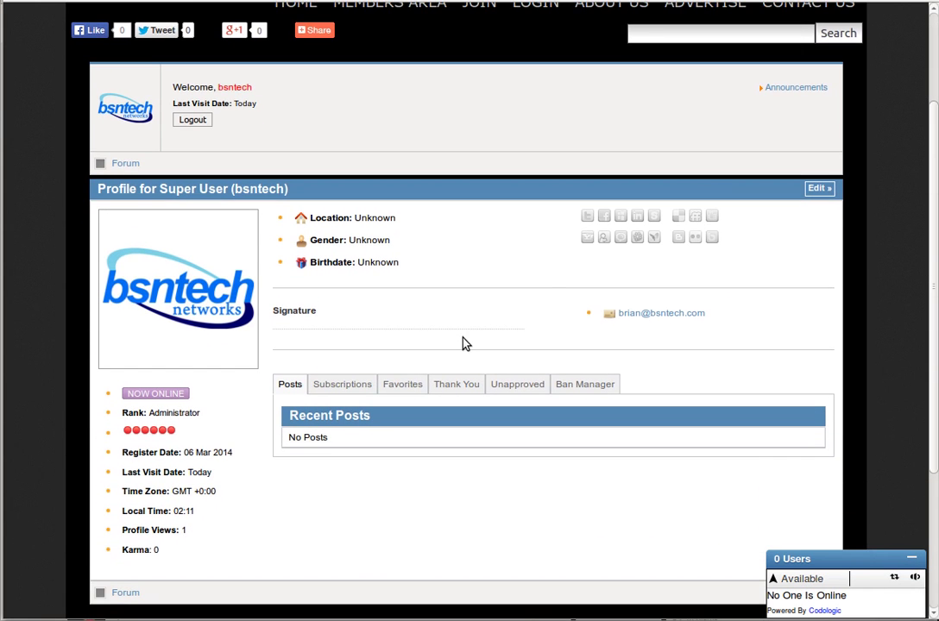
left_click(821, 190)
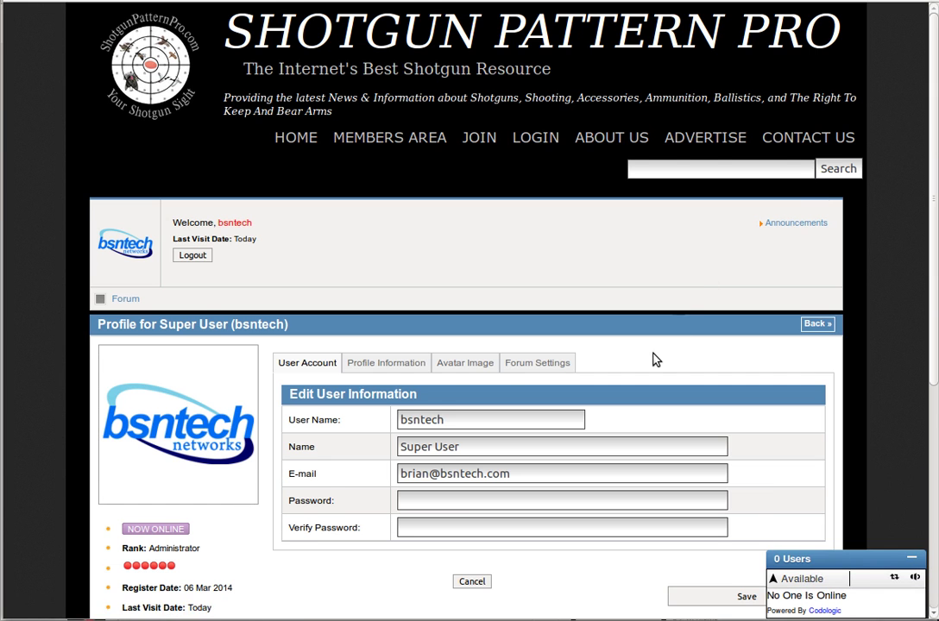
scroll(656, 360, "down", 2)
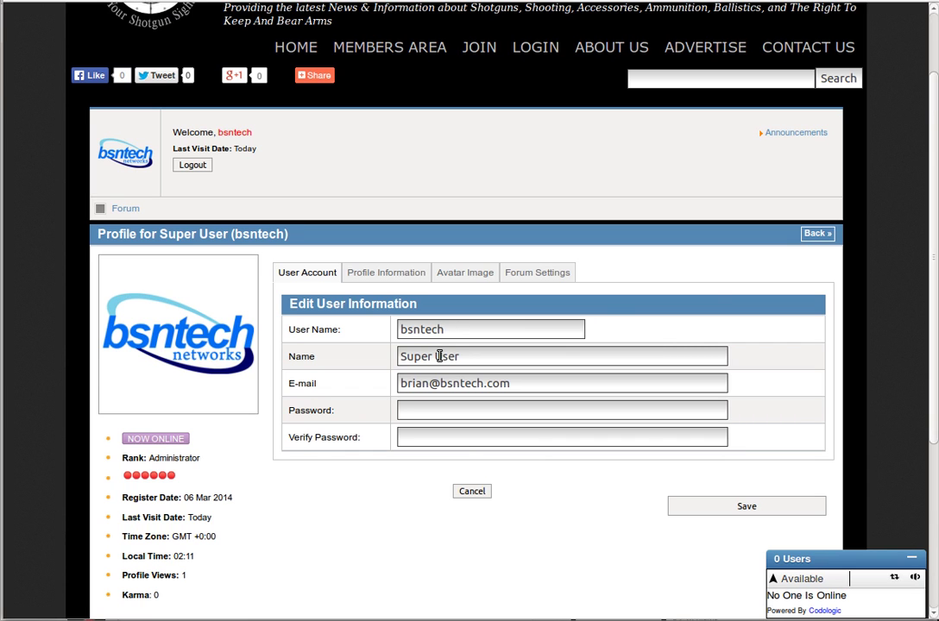
left_click_drag(441, 355, 450, 355)
left_click(440, 383)
Examine the profile information fields from personal text down to the signature, collapsing the online users chat box.
left_click(390, 279)
scroll(371, 312, "down", 3)
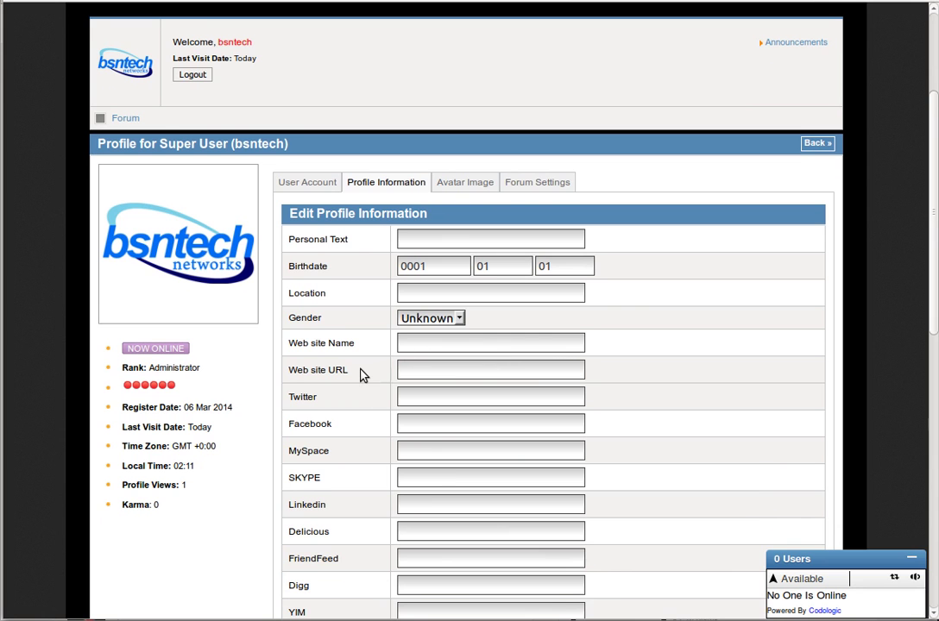
scroll(362, 374, "down", 1)
scroll(362, 374, "down", 2)
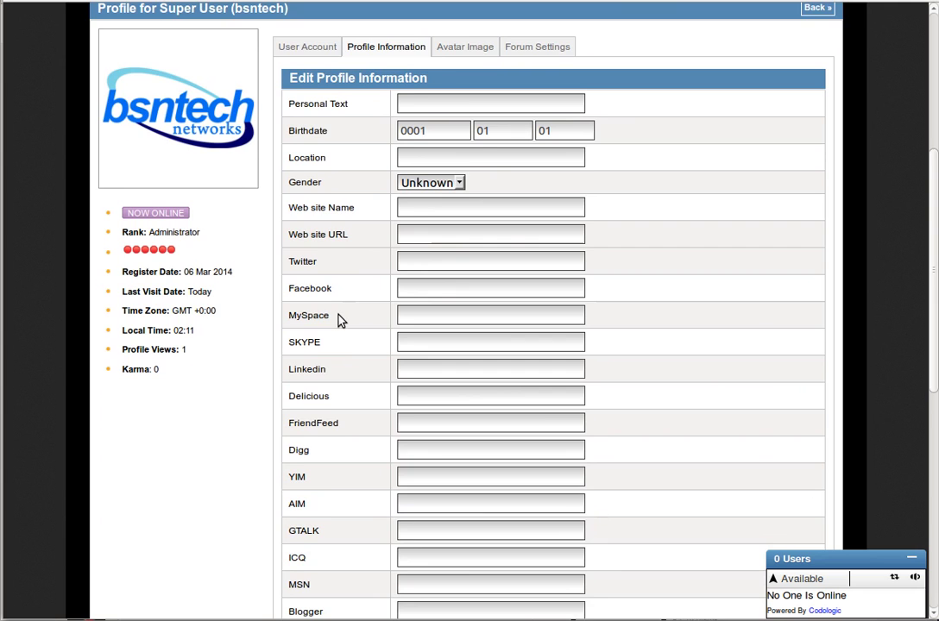
scroll(339, 319, "down", 6)
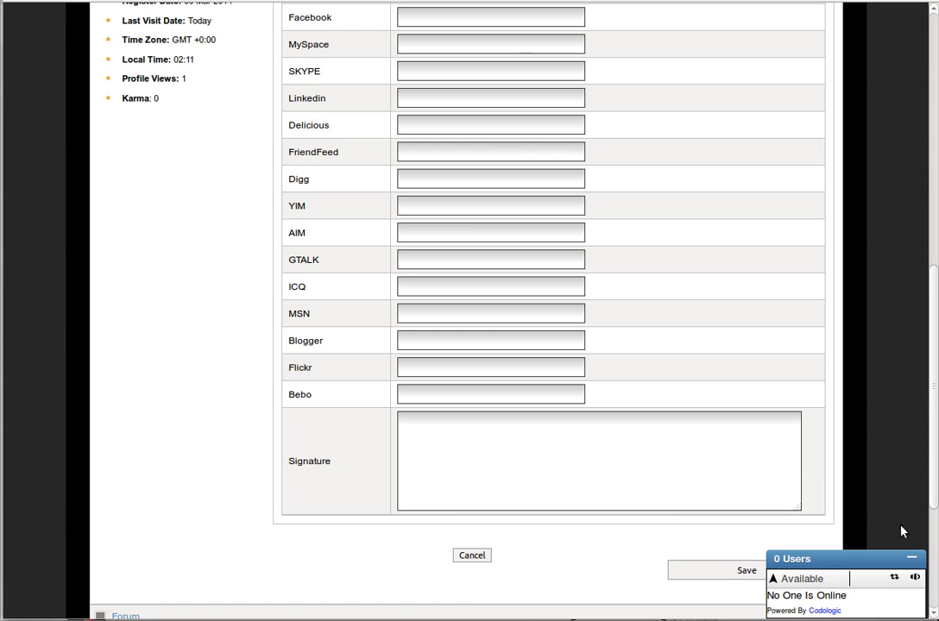
left_click(911, 559)
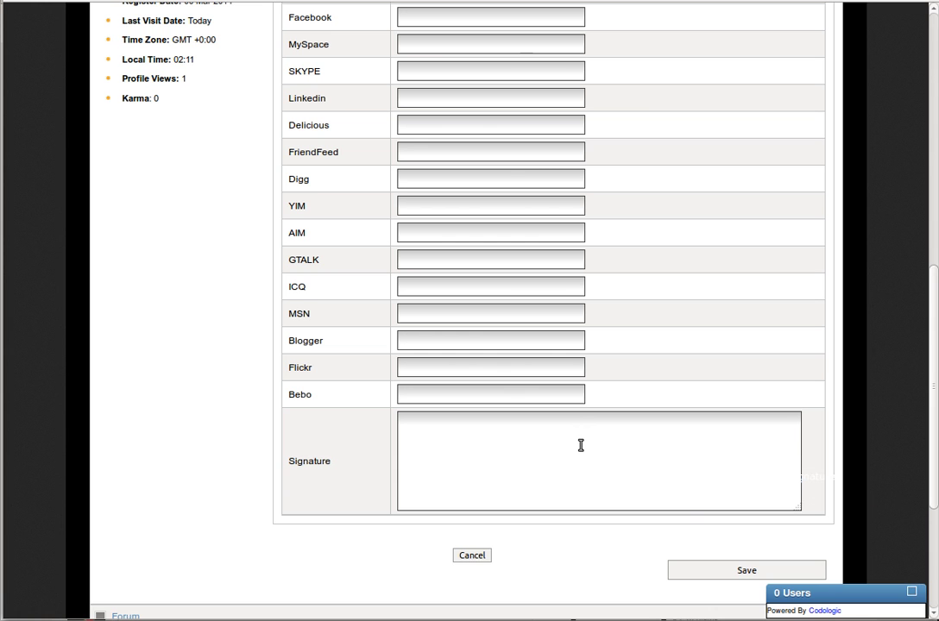
scroll(580, 445, "down", 1)
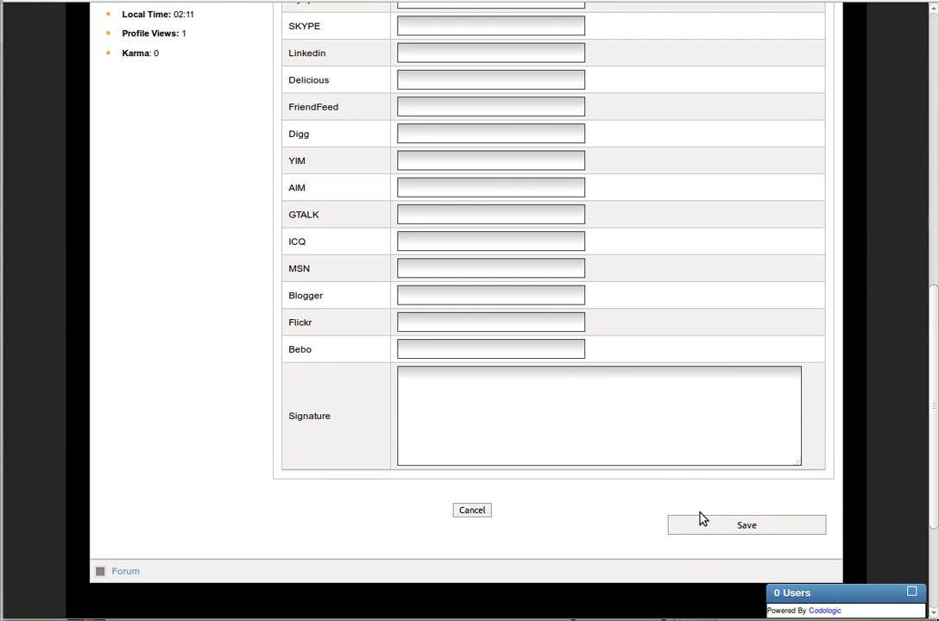
scroll(486, 396, "up", 6)
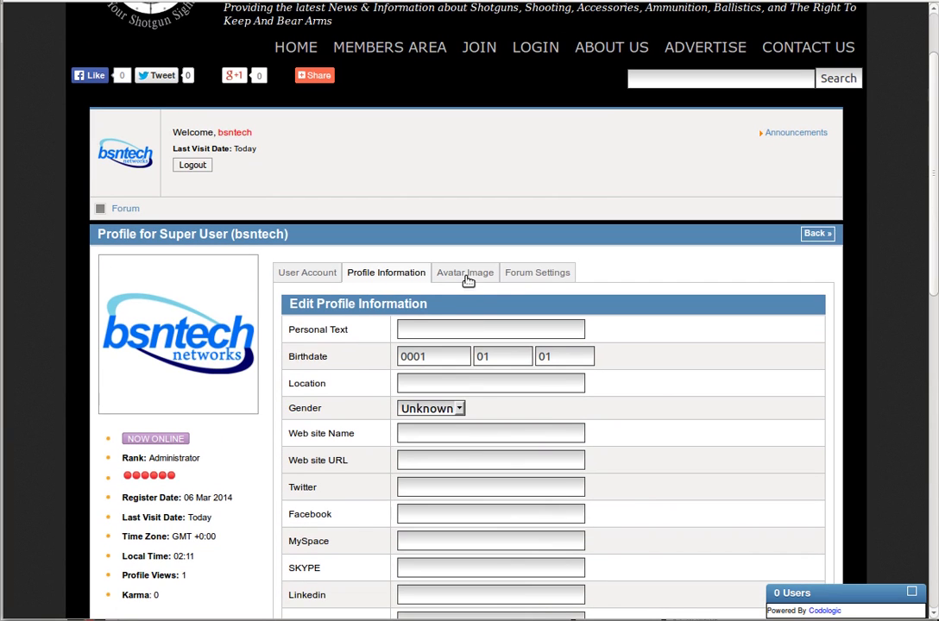
Examine the avatar image options and look through the pictures in the Default Gallery.
left_click(466, 275)
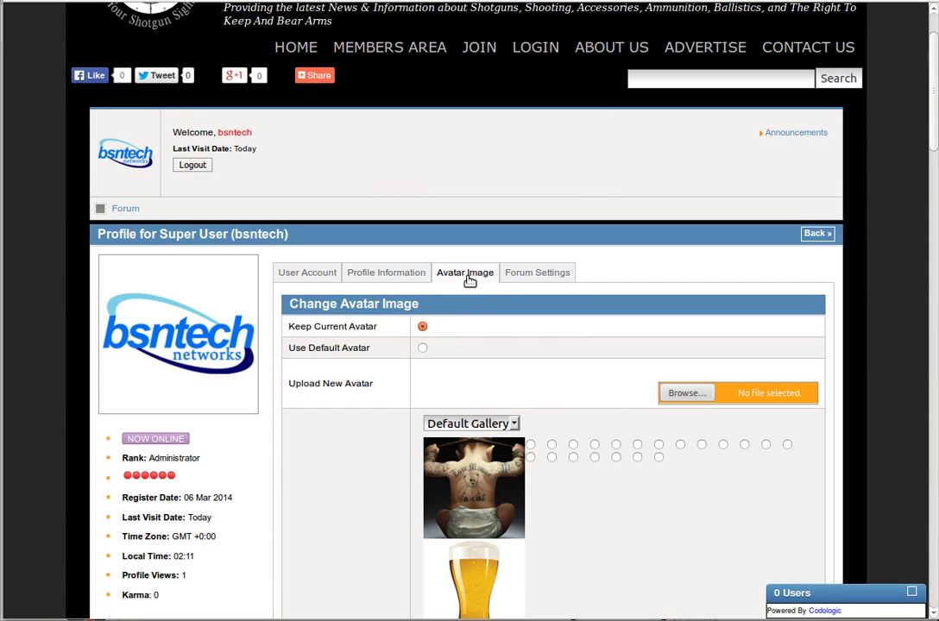
scroll(470, 281, "down", 3)
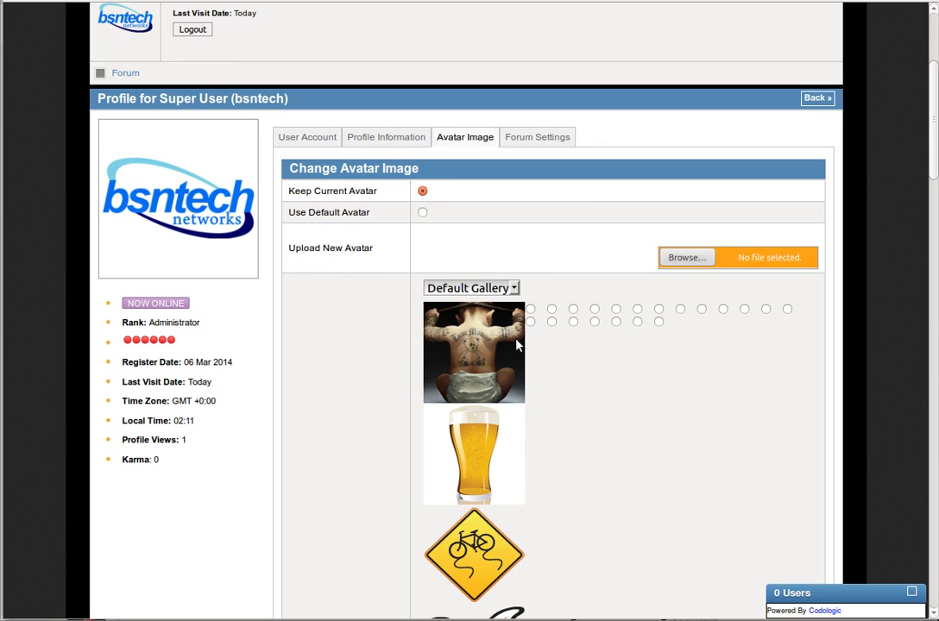
scroll(597, 404, "down", 6)
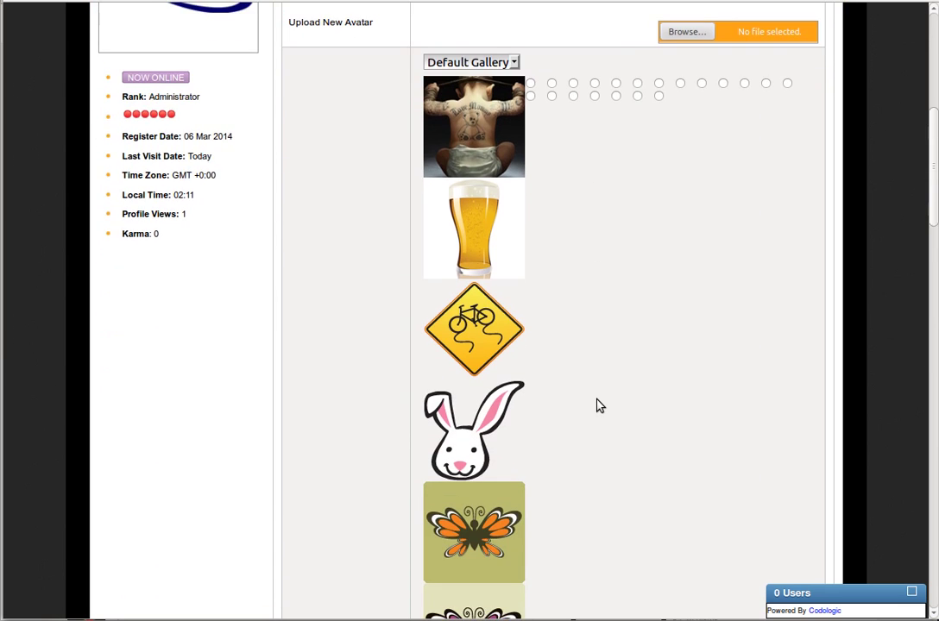
scroll(597, 405, "down", 18)
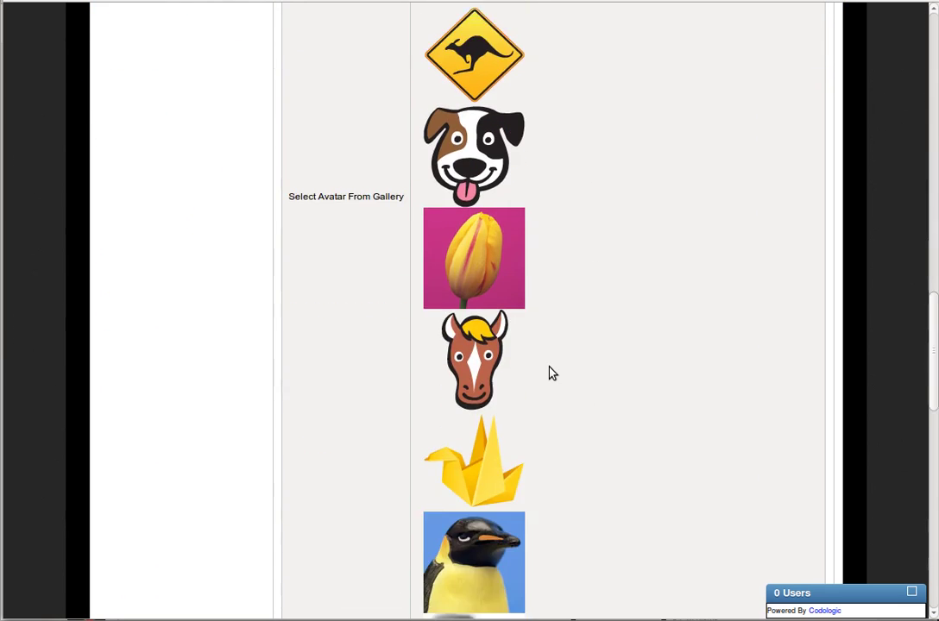
scroll(552, 373, "down", 19)
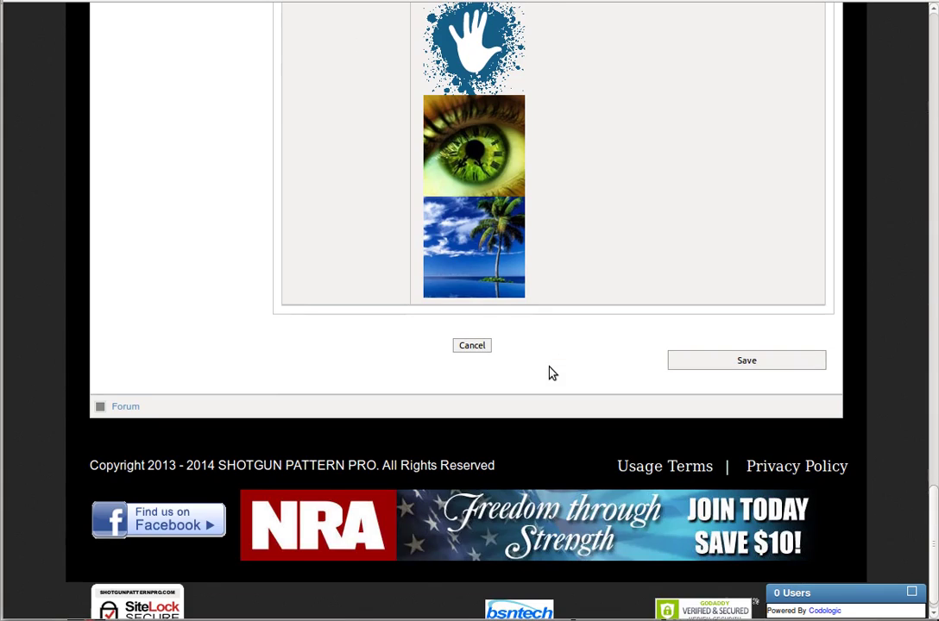
scroll(498, 269, "up", 20)
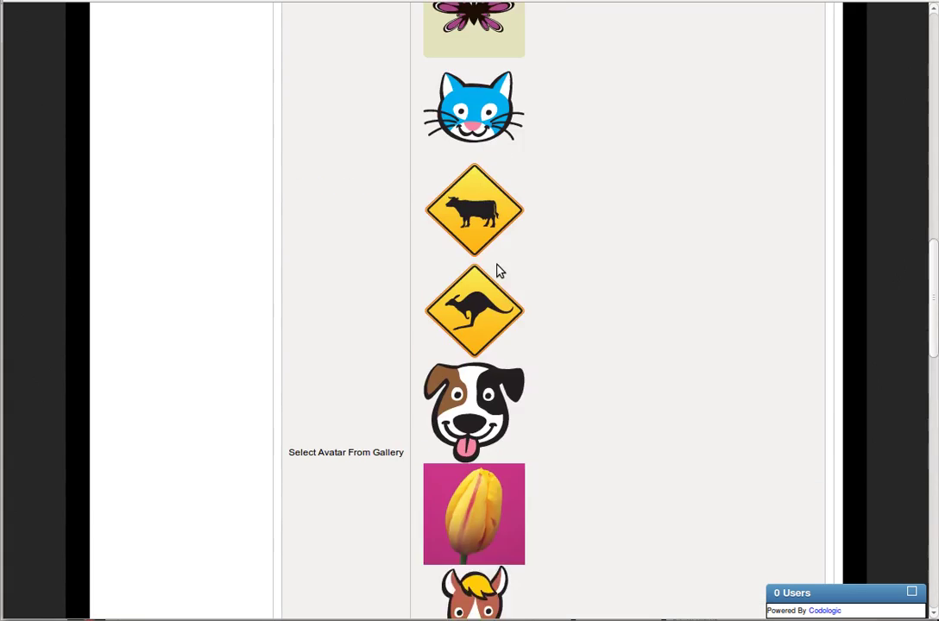
scroll(498, 269, "up", 19)
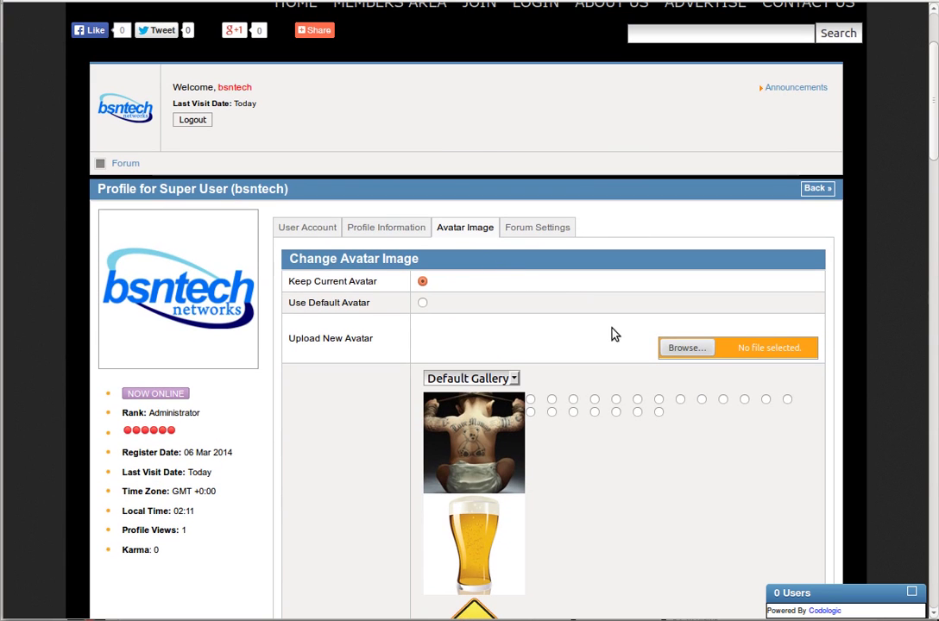
Look through the Downloads folder for a new avatar image to upload, and cancel the file selection.
left_click(679, 348)
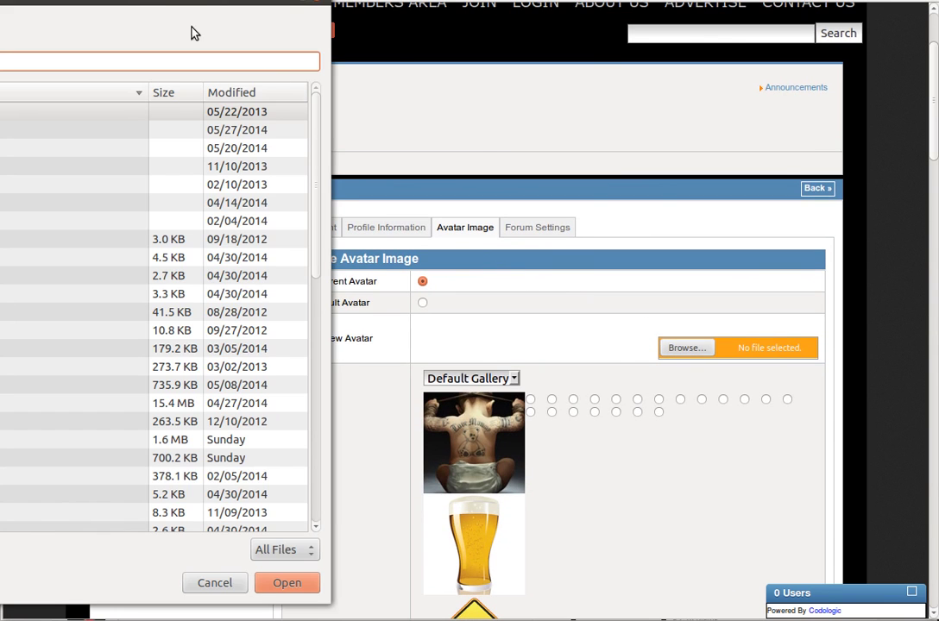
left_click_drag(151, 6, 681, 13)
scroll(375, 263, "down", 10)
scroll(327, 370, "up", 2)
scroll(328, 370, "up", 3)
scroll(394, 474, "down", 1)
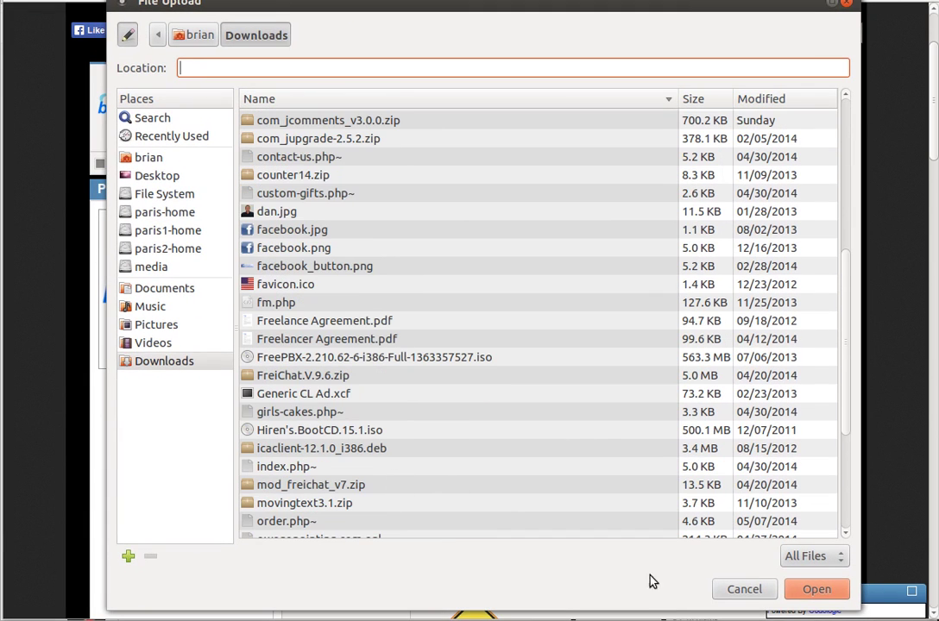
left_click(749, 590)
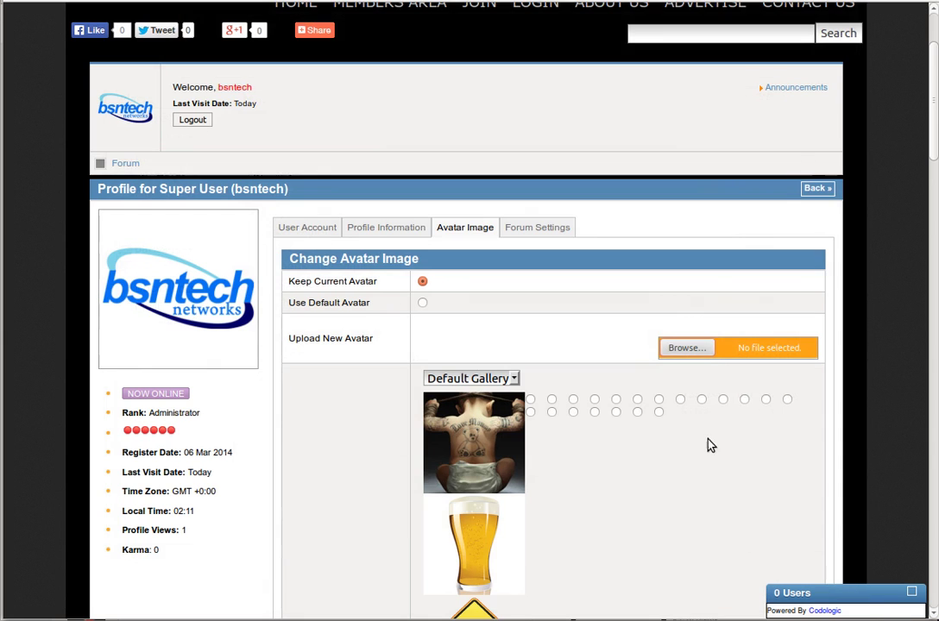
Keep Show Online and Hide E-mail set to Yes in the forum settings and save the profile.
scroll(714, 375, "down", 12)
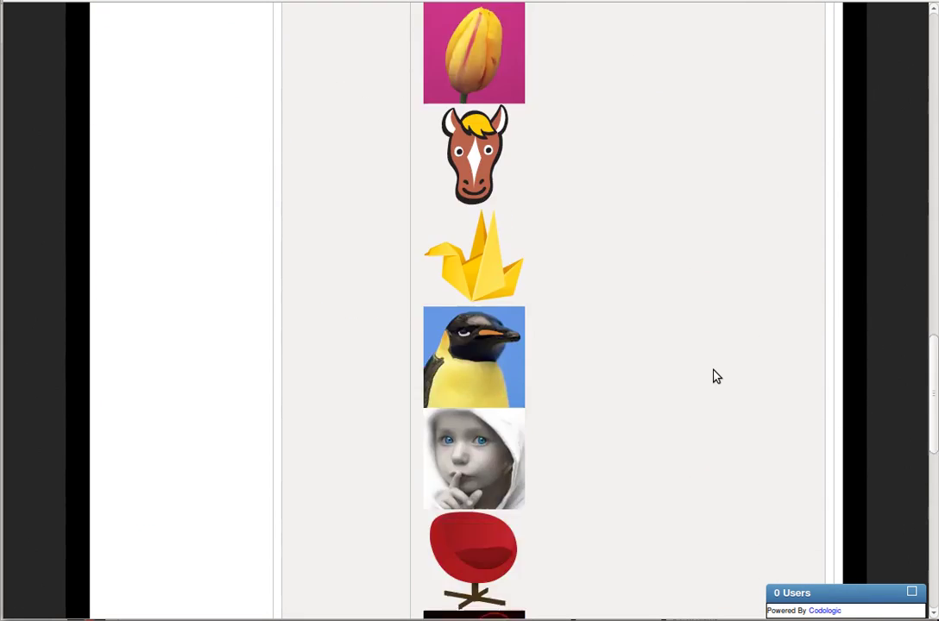
scroll(713, 376, "down", 7)
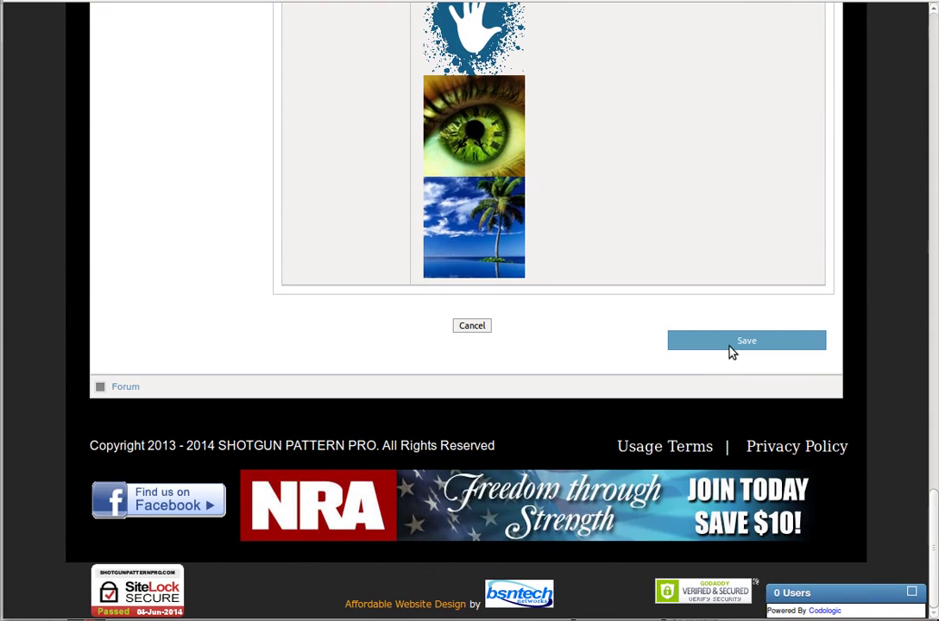
scroll(729, 352, "up", 15)
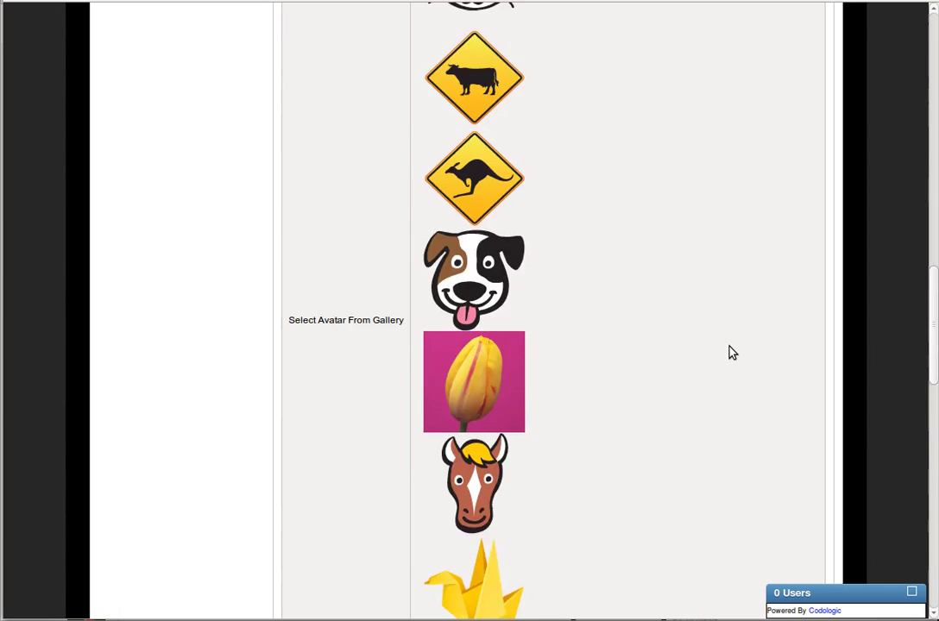
scroll(729, 352, "up", 7)
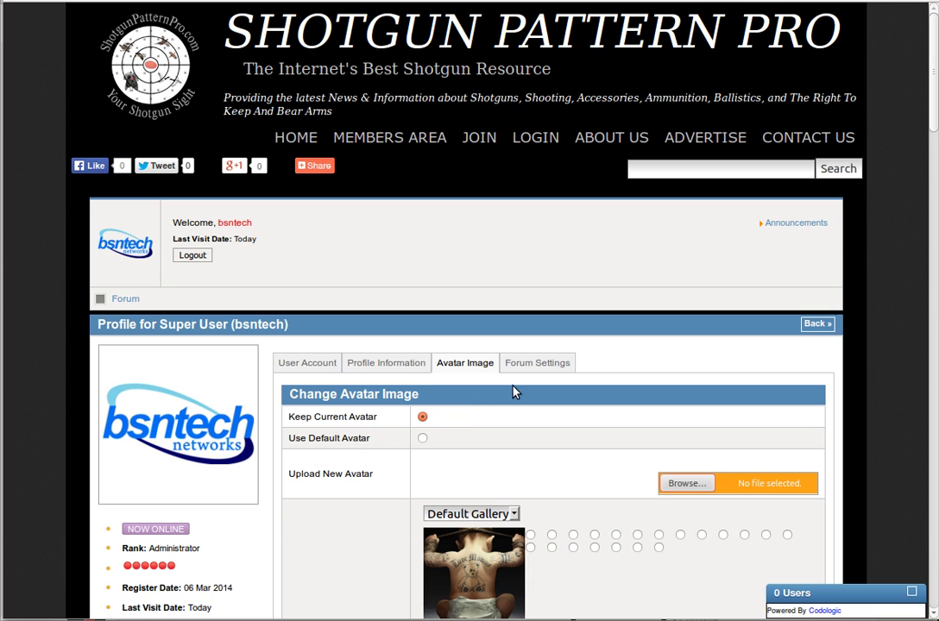
left_click(543, 369)
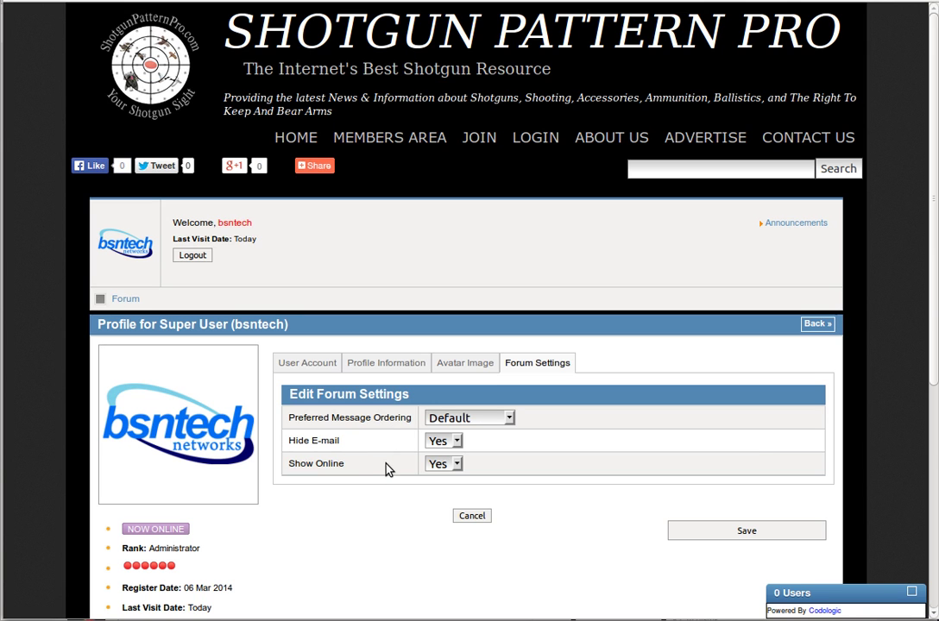
left_click(445, 466)
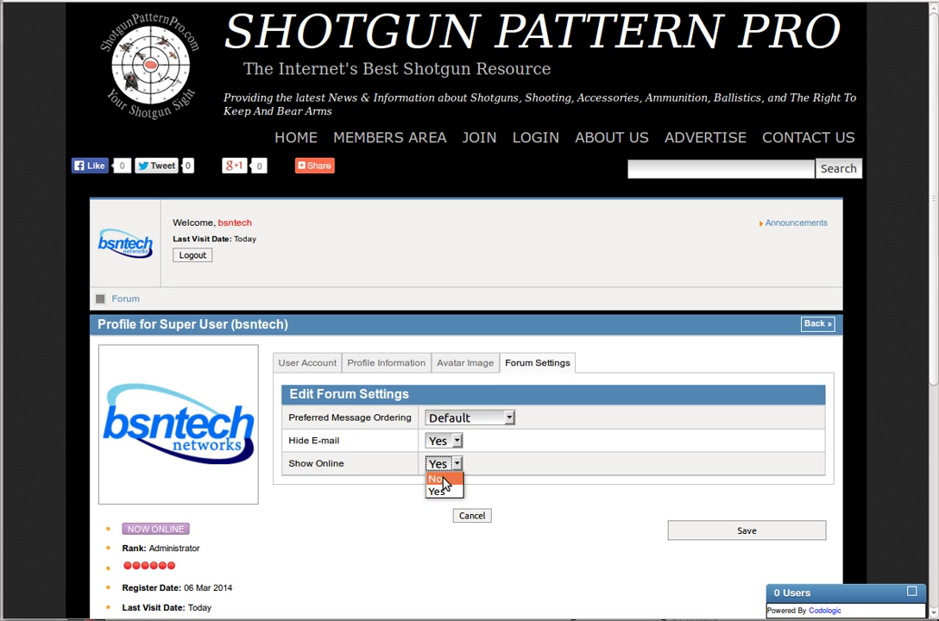
left_click(440, 489)
left_click(444, 442)
left_click(451, 579)
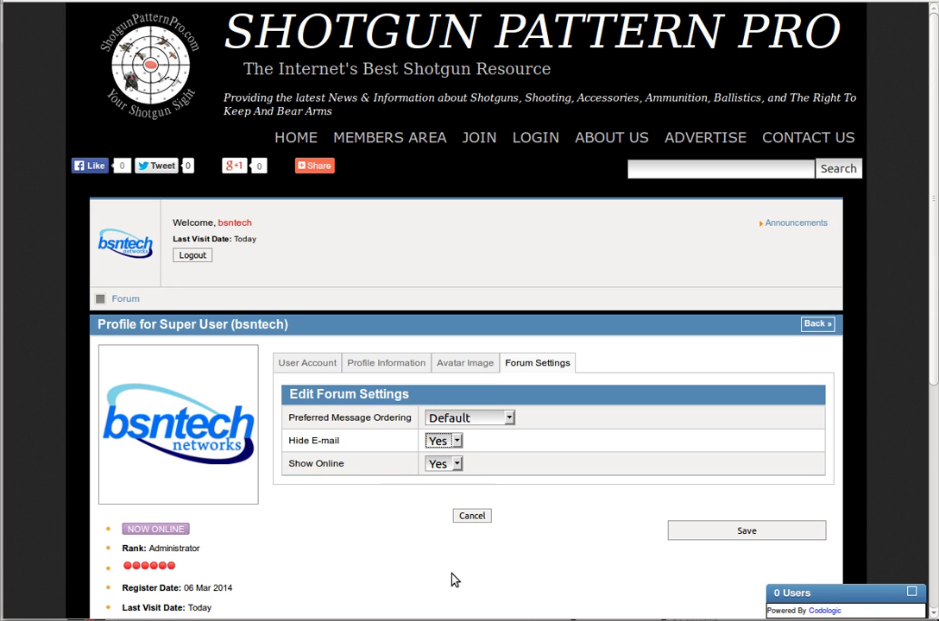
left_click(713, 535)
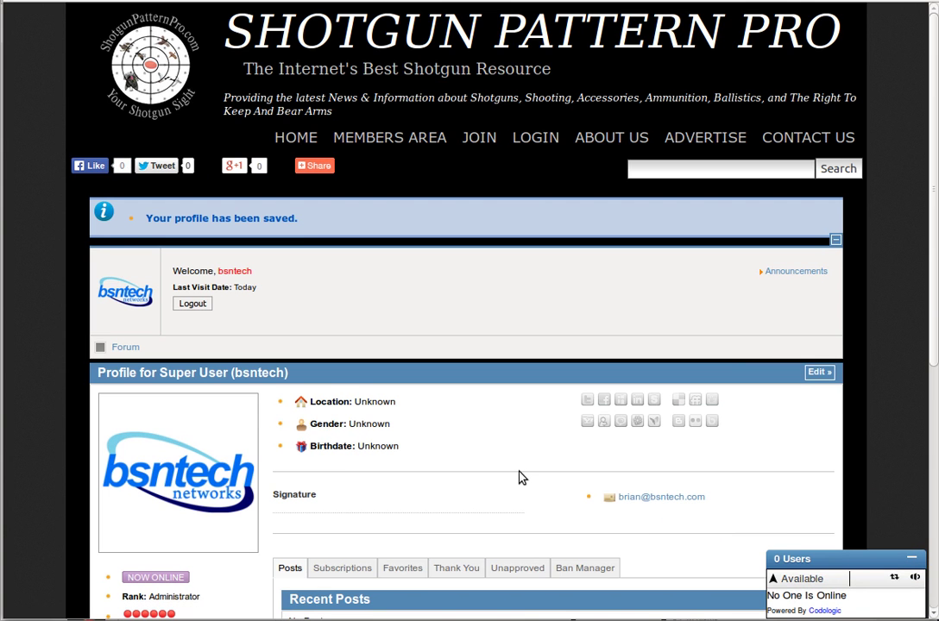
Look over the saved profile and the forum's Announcements page, and return to the forum index.
scroll(521, 477, "down", 3)
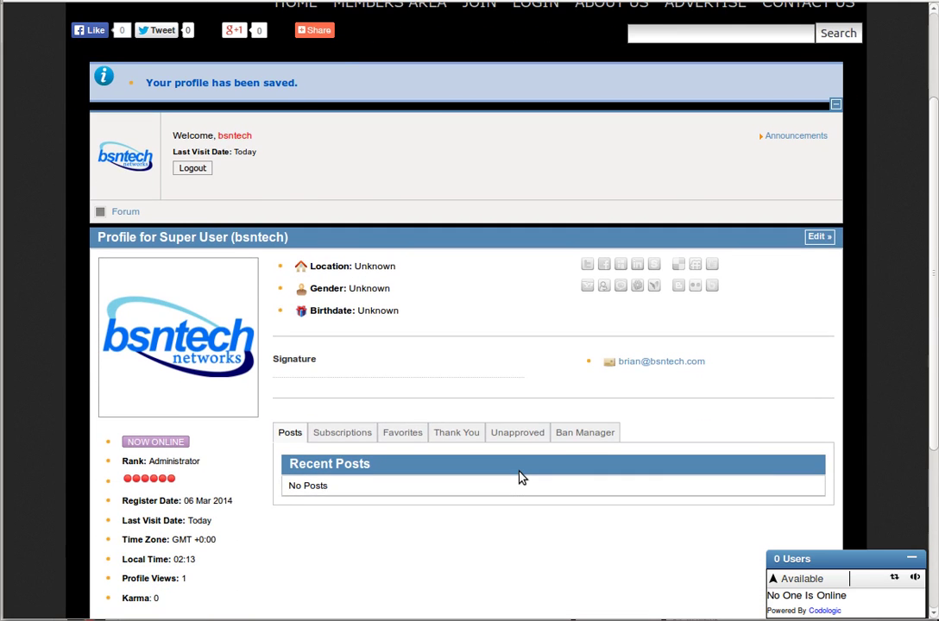
scroll(521, 478, "up", 2)
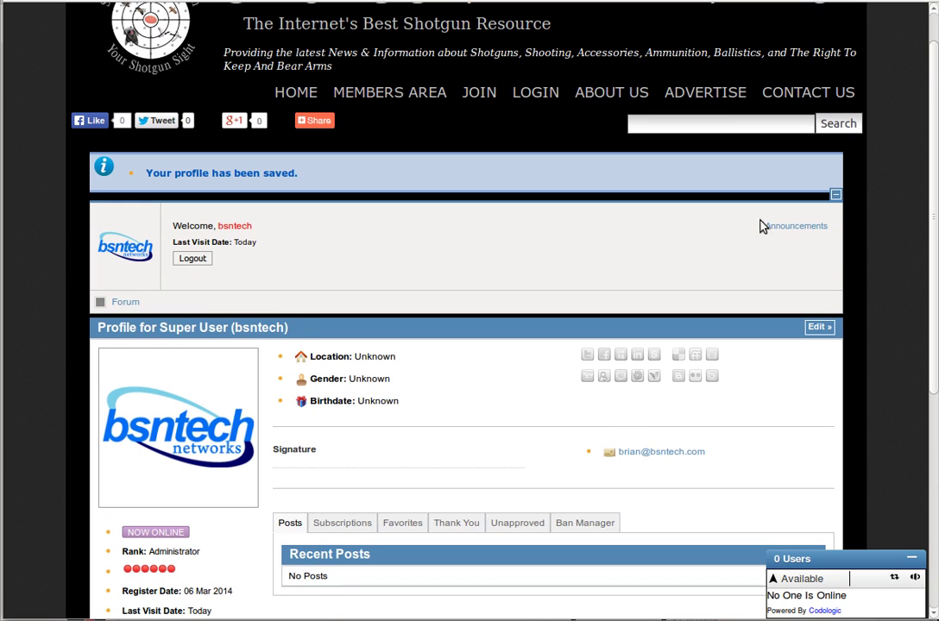
left_click(797, 226)
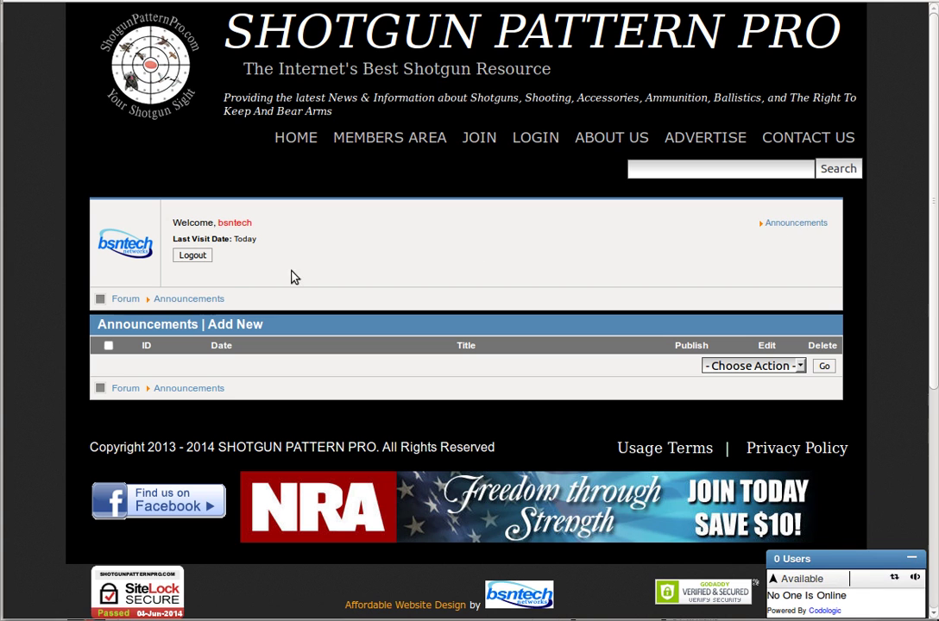
left_click(132, 300)
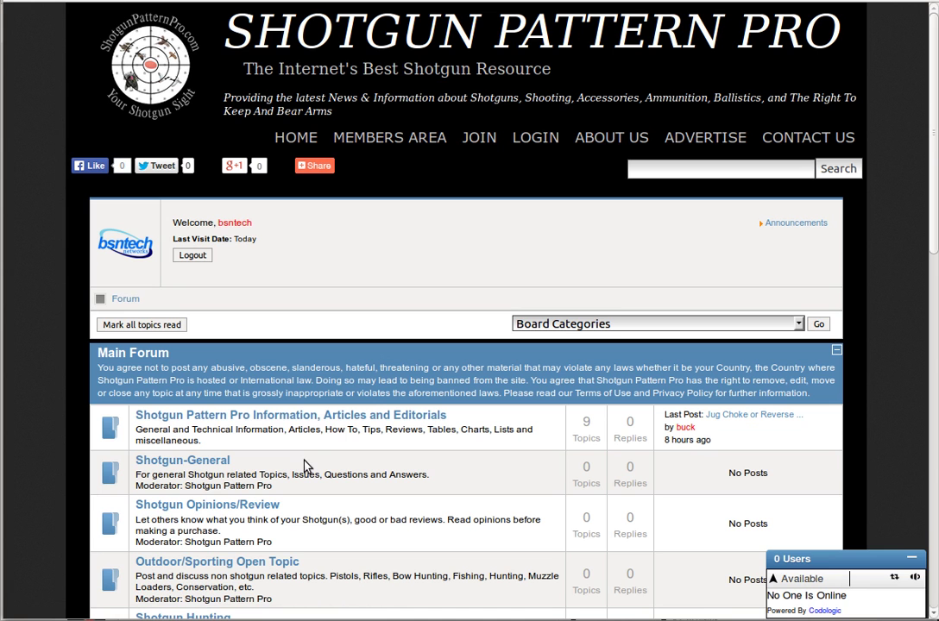
Look through the list of categories in the Main Forum.
scroll(304, 466, "down", 1)
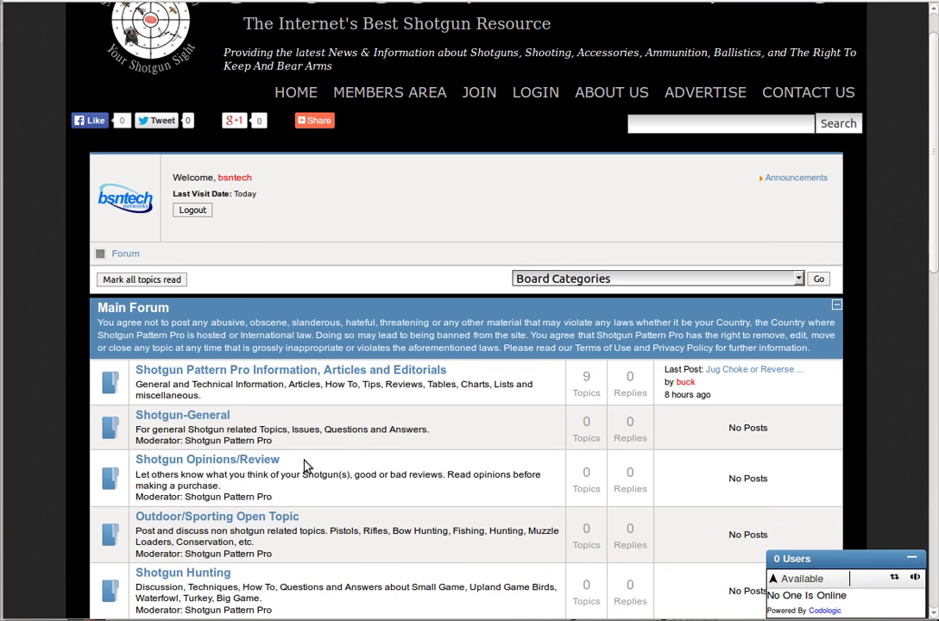
scroll(260, 444, "down", 1)
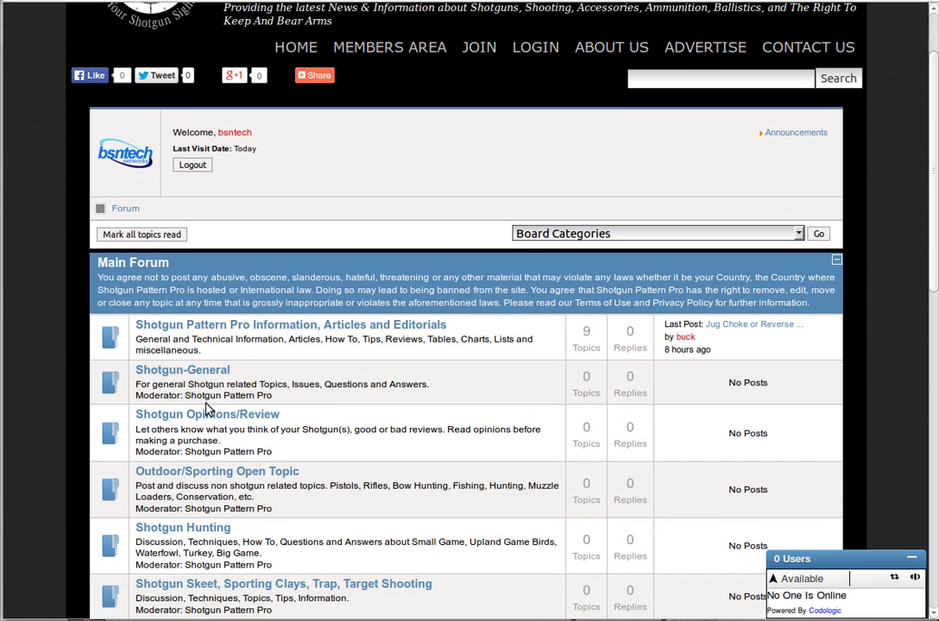
scroll(246, 498, "down", 2)
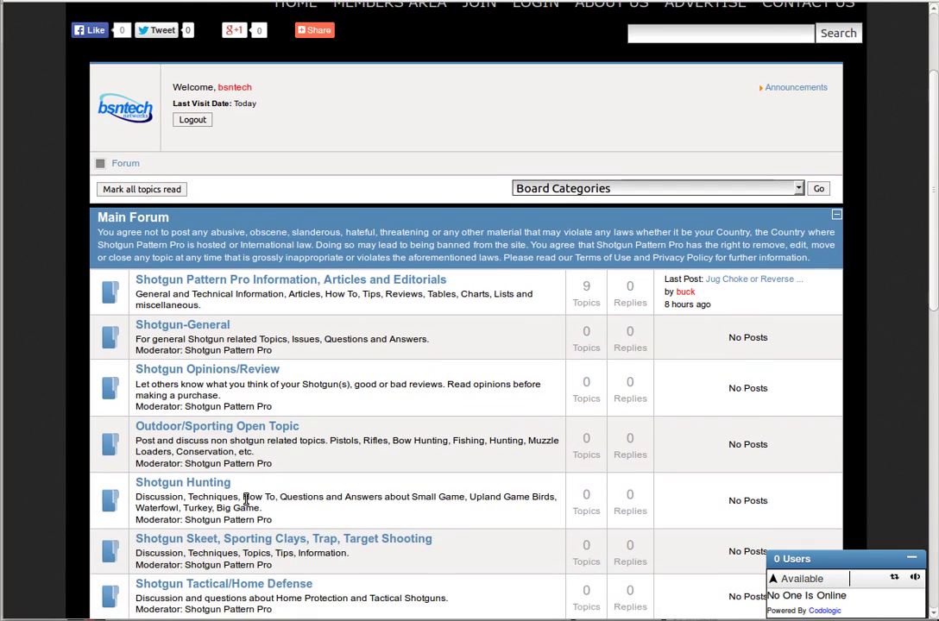
scroll(247, 503, "down", 4)
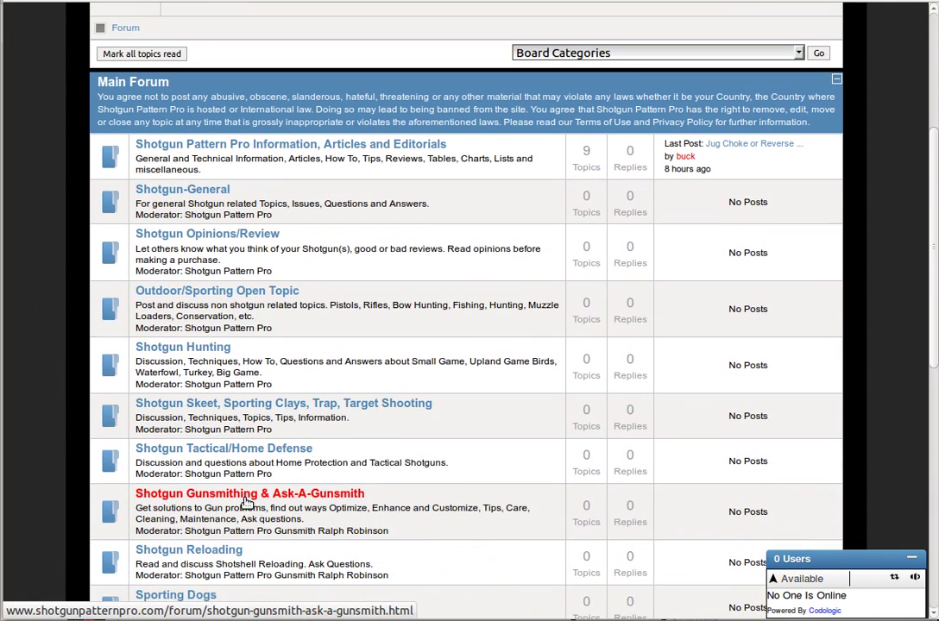
scroll(247, 504, "down", 1)
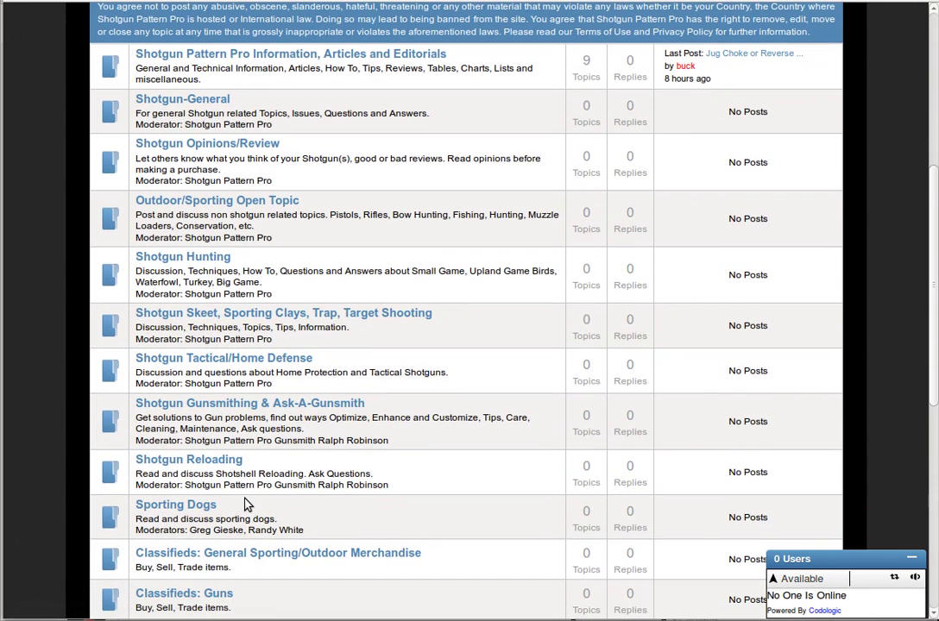
scroll(247, 504, "up", 1)
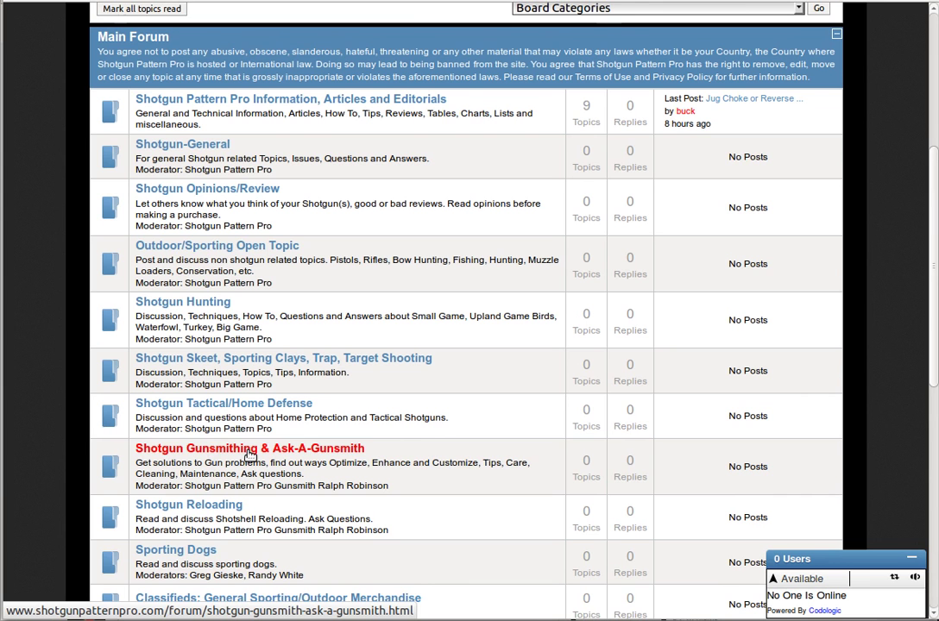
scroll(249, 455, "up", 3)
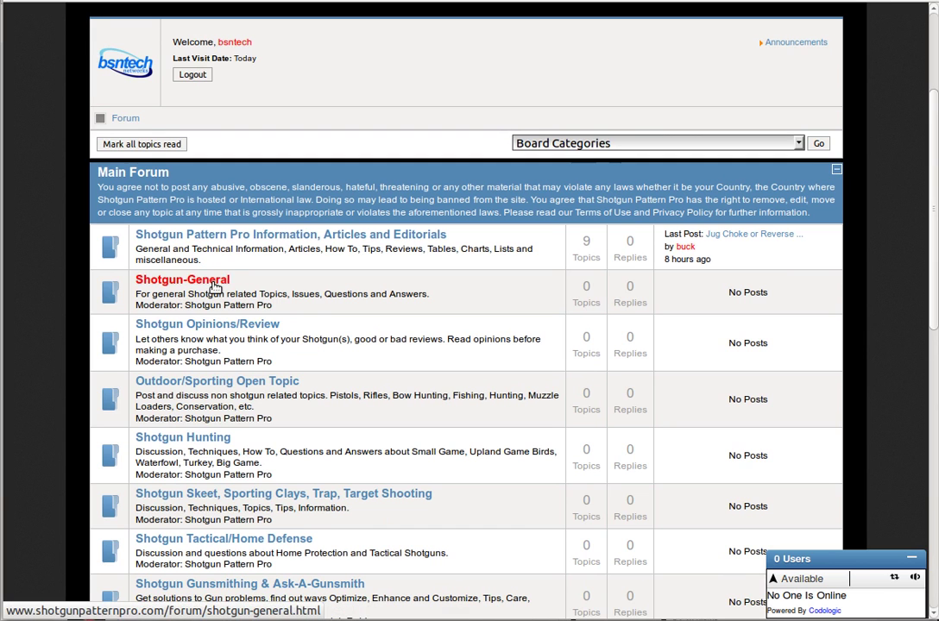
Start a new topic in the Shotgun-General category with the subject "Test Message" and the green check mark as topic icon.
left_click(213, 285)
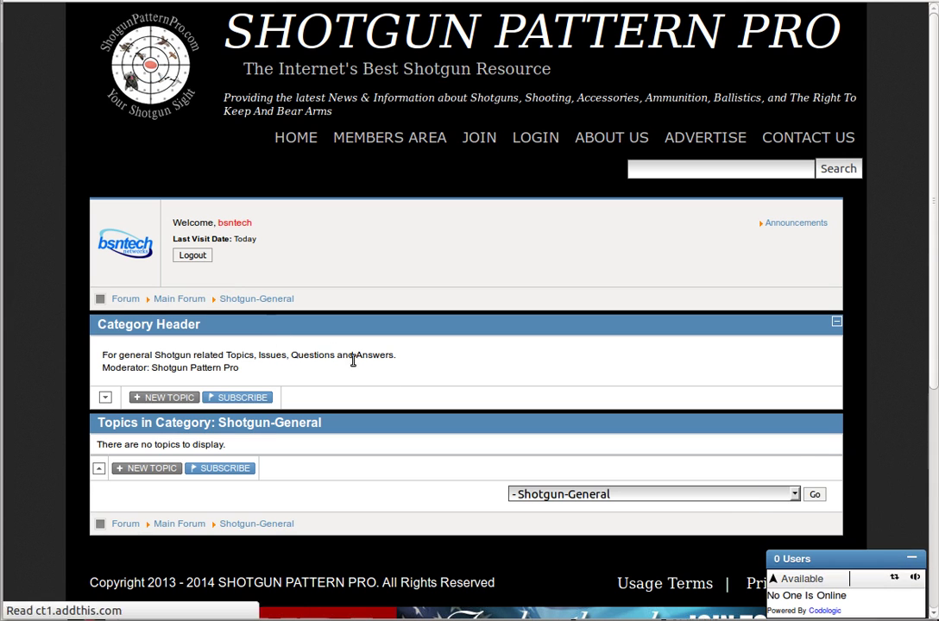
left_click(159, 399)
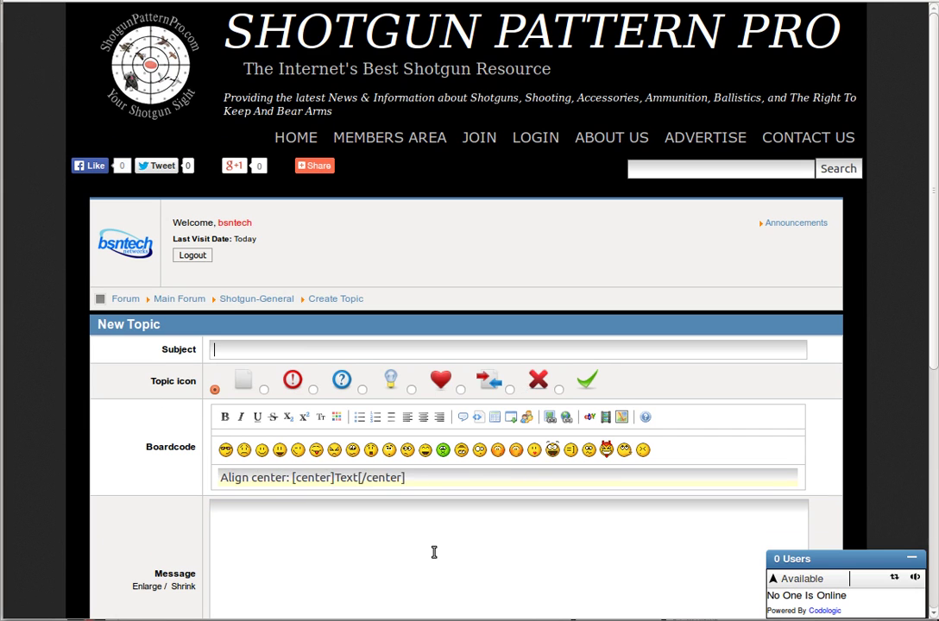
scroll(434, 551, "down", 2)
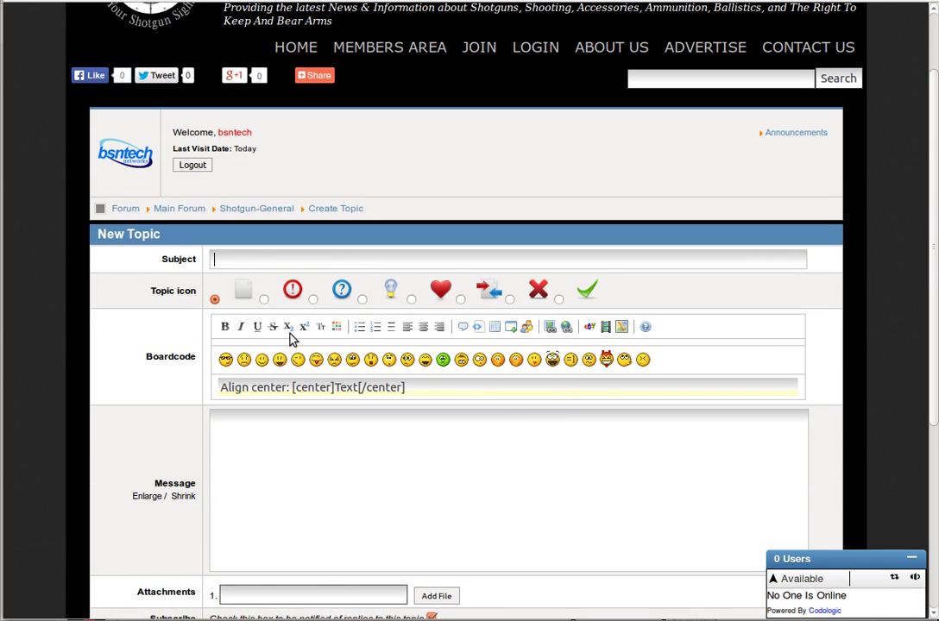
left_click(258, 264)
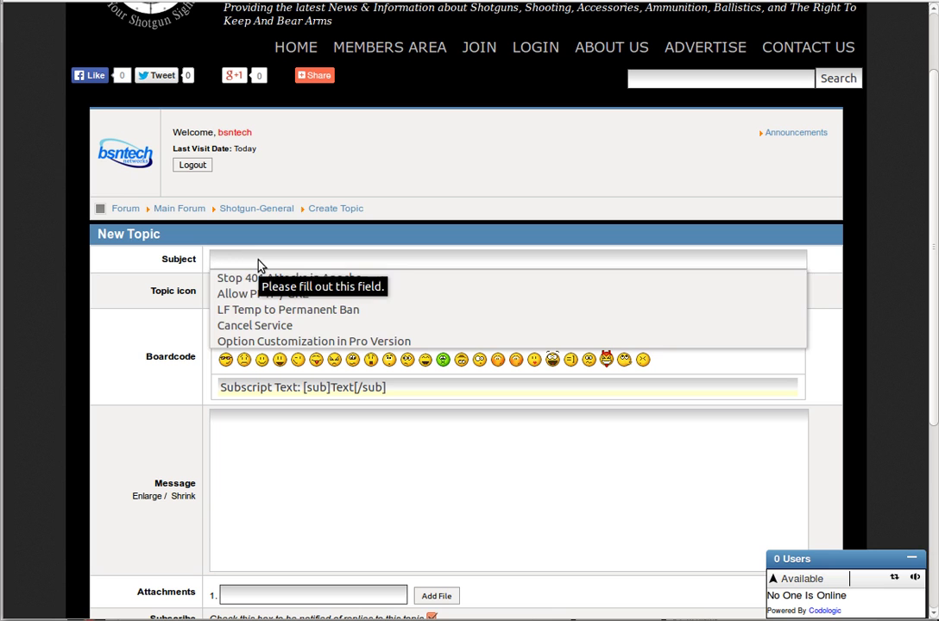
type("Test Message")
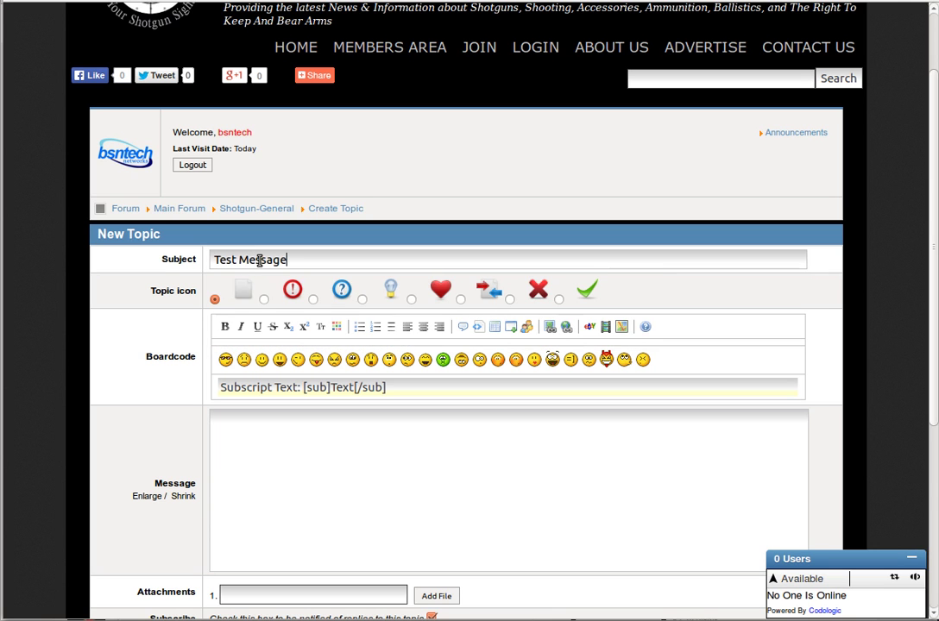
left_click(559, 301)
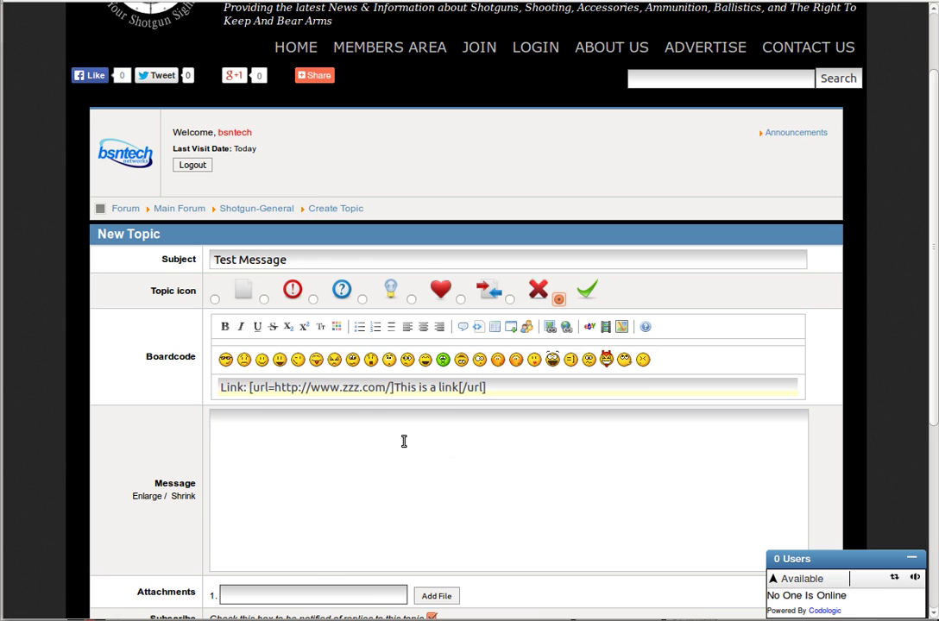
Write "This is a test message for the forum." as the message and make the words "test message" bold.
left_click(327, 473)
scroll(328, 466, "down", 1)
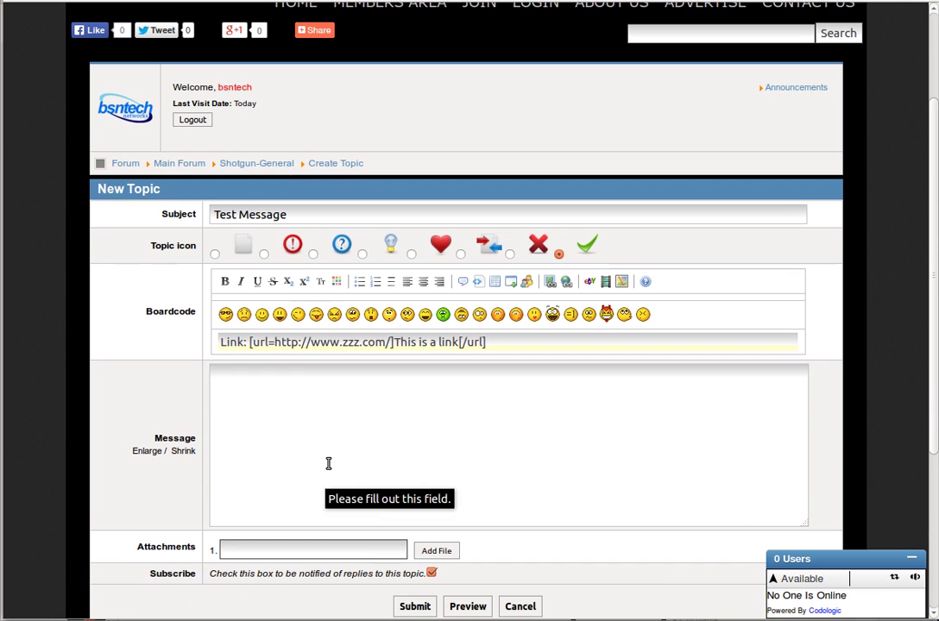
type("This is a")
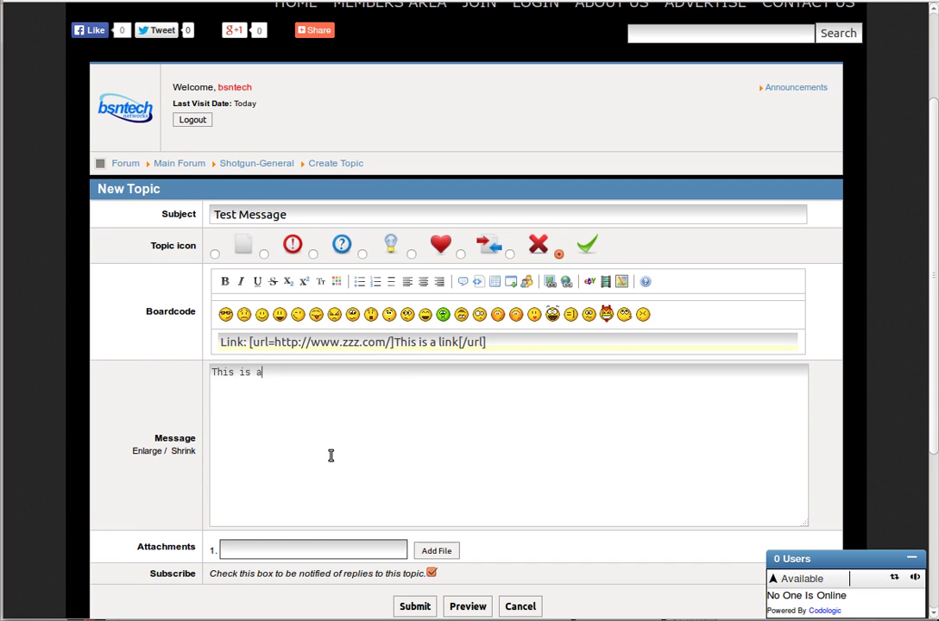
type(" test message for the forum.")
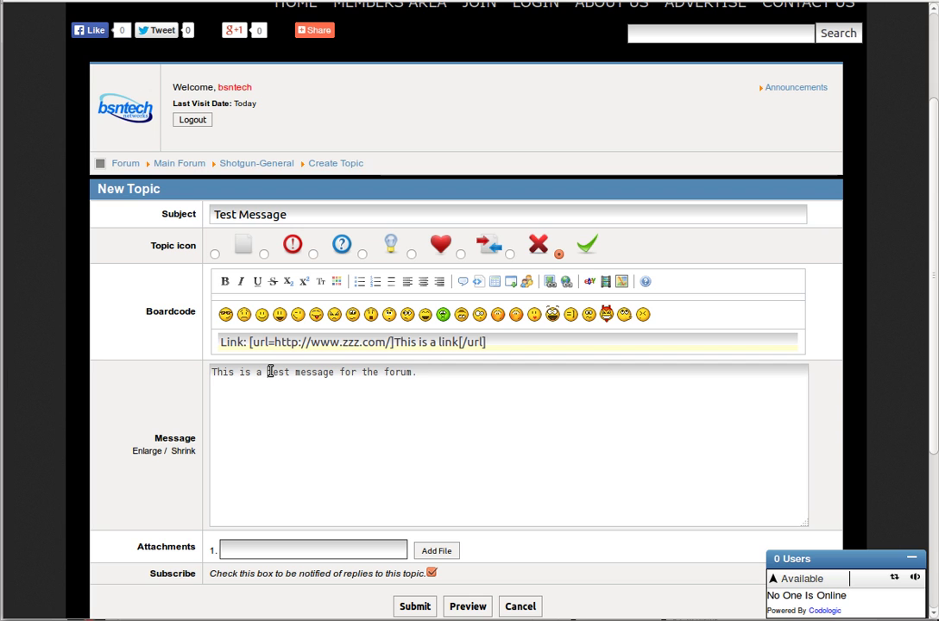
left_click_drag(269, 372, 333, 373)
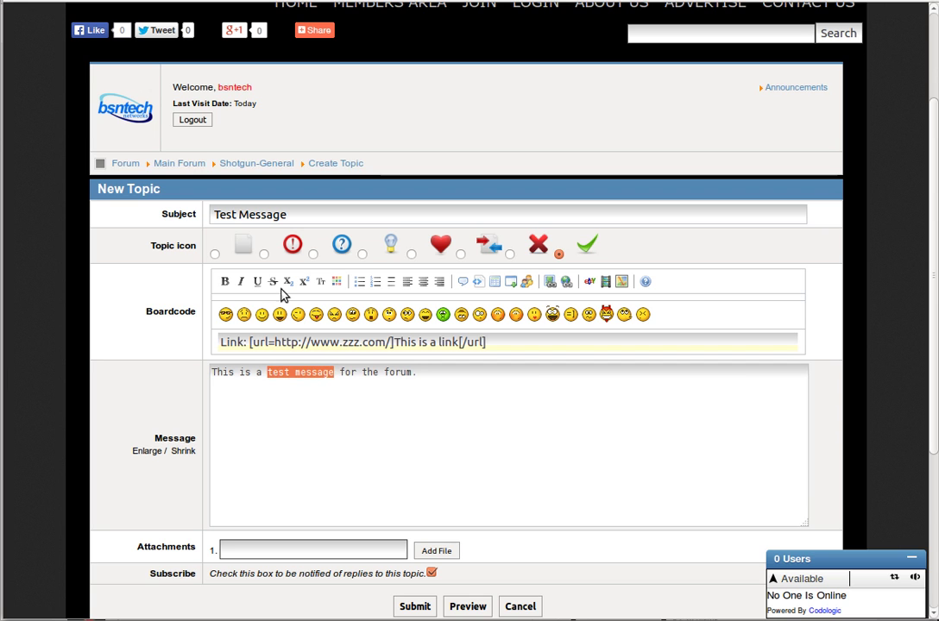
left_click(225, 281)
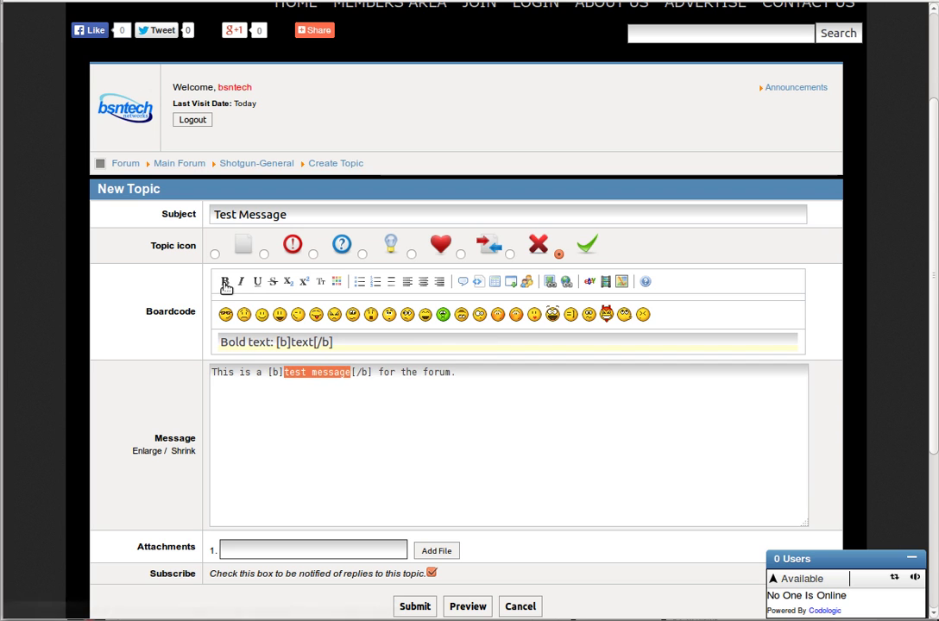
left_click(273, 375)
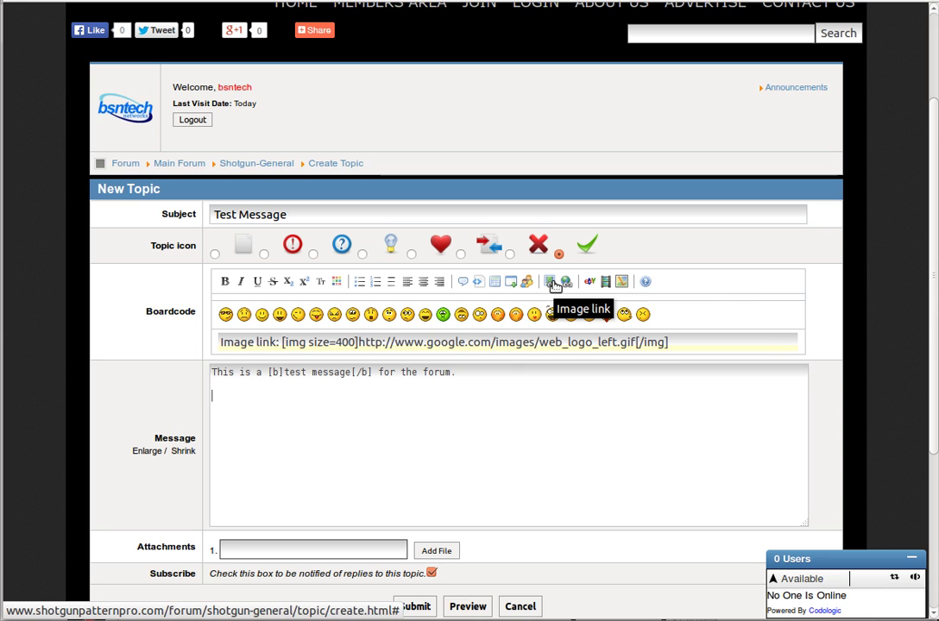
left_click(553, 283)
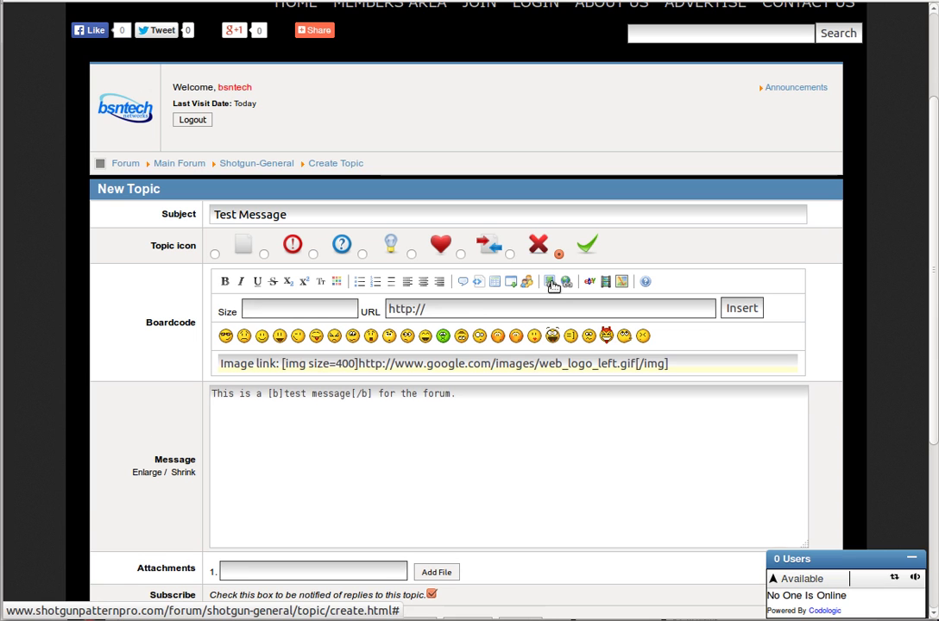
left_click(250, 309)
left_click(442, 314)
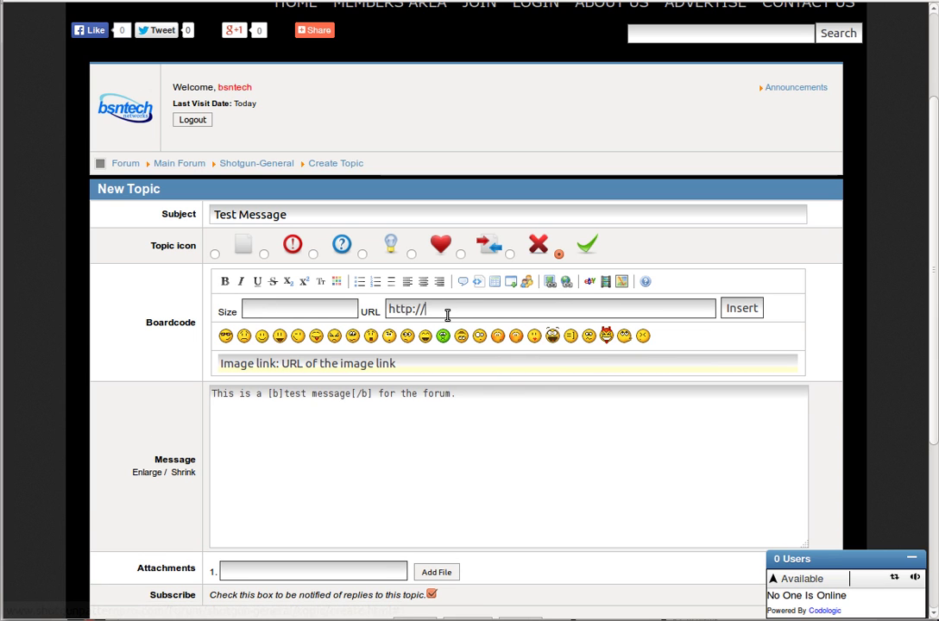
type("www.bsntech.com/images")
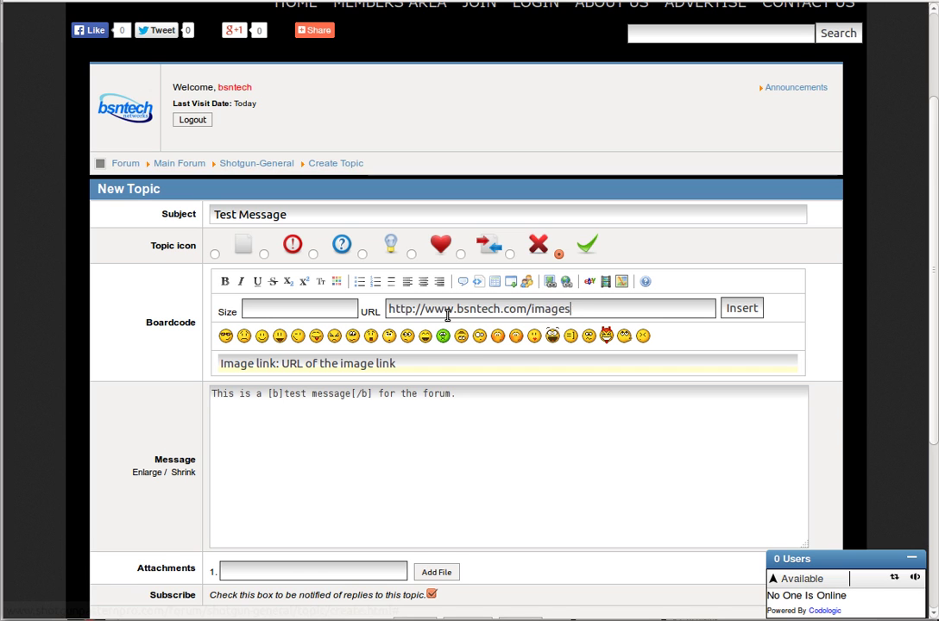
type("/test.")
key("BackSpace")
key("BackSpace")
key("BackSpace")
type("logo.png")
left_click(742, 308)
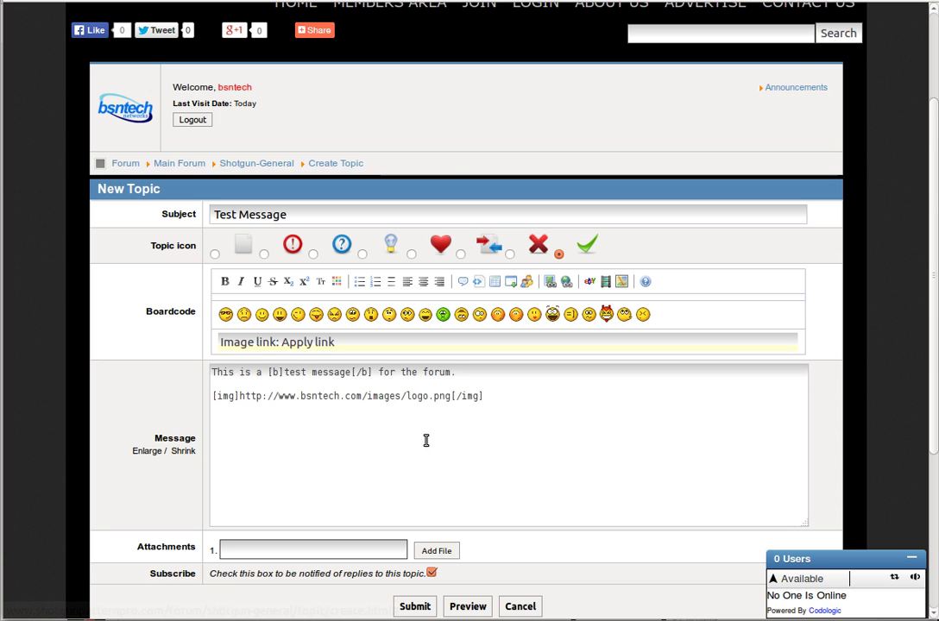
key("Return")
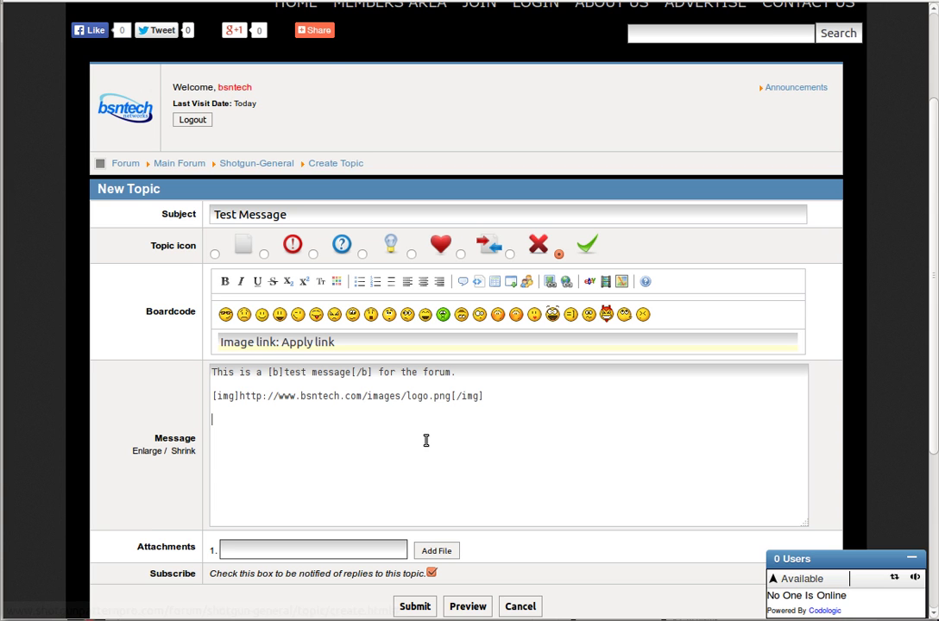
Attach dan.jpg from the Downloads folder to the topic as the first attachment.
left_click(247, 557)
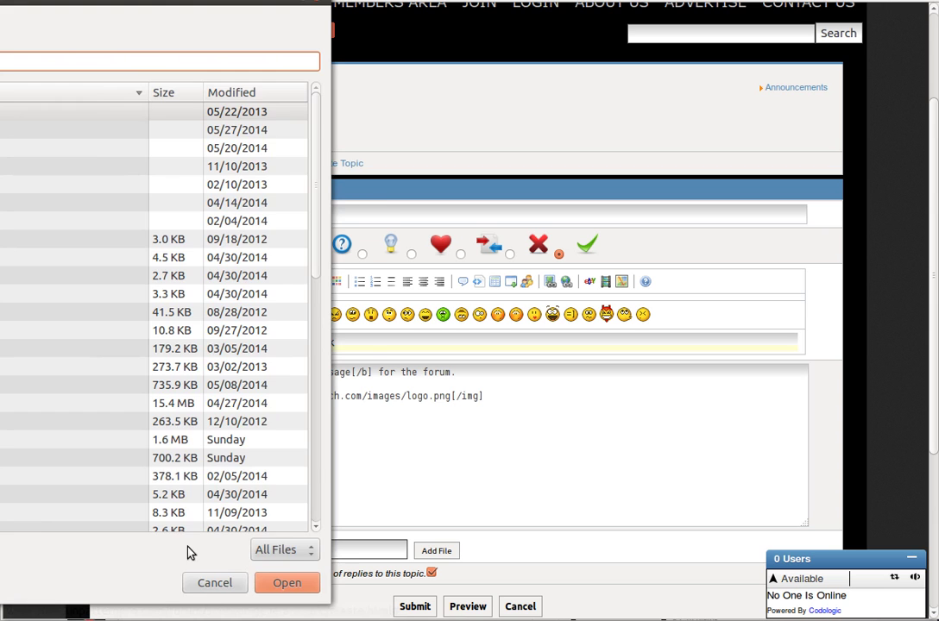
left_click(213, 583)
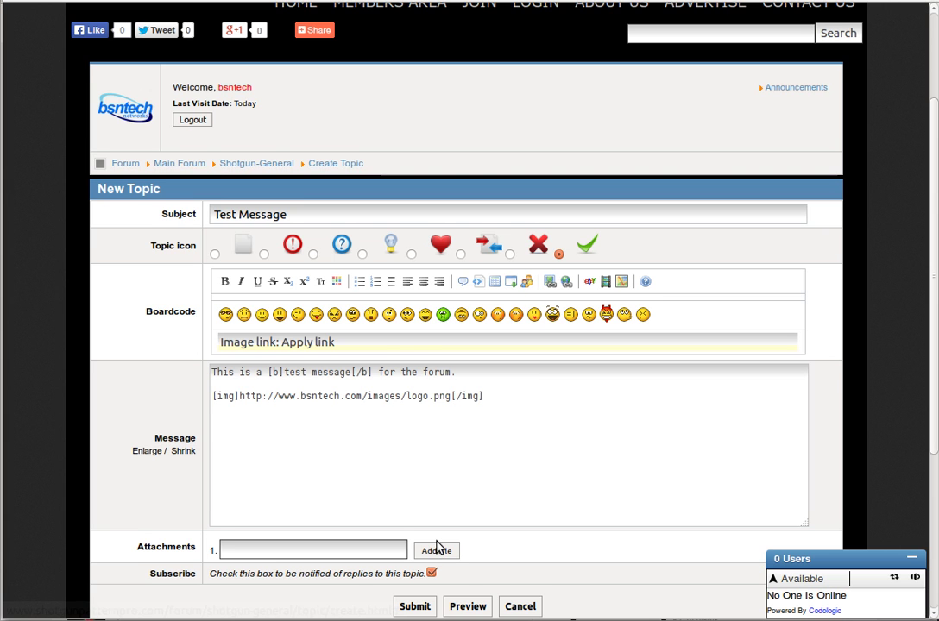
scroll(435, 546, "down", 1)
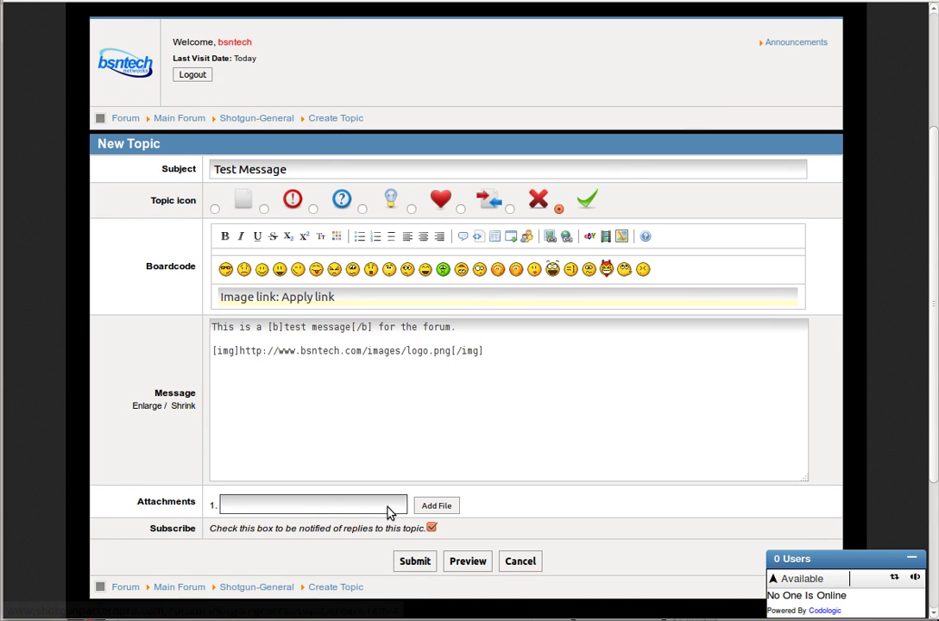
left_click(436, 507)
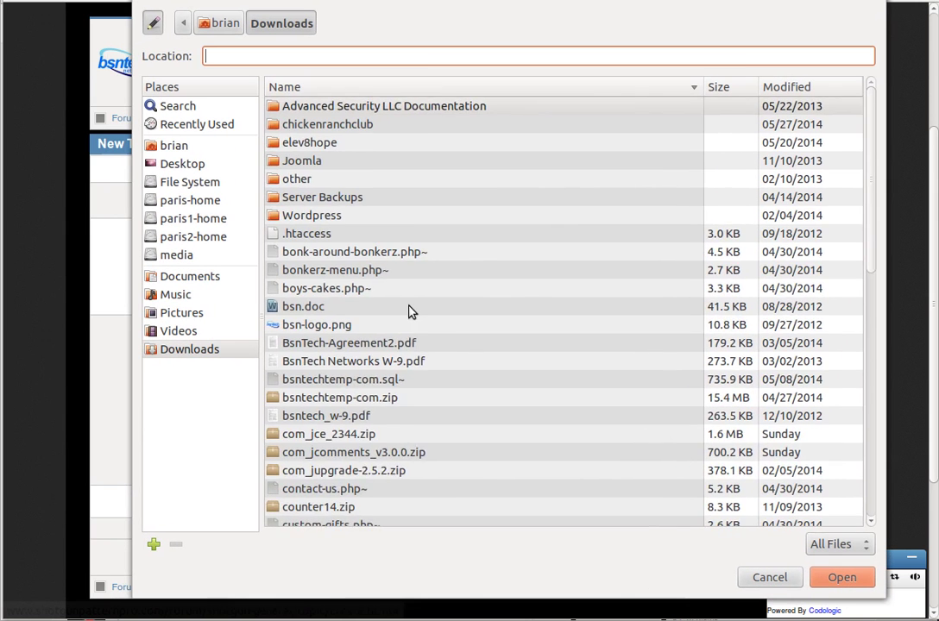
scroll(371, 349, "down", 5)
double_click(309, 335)
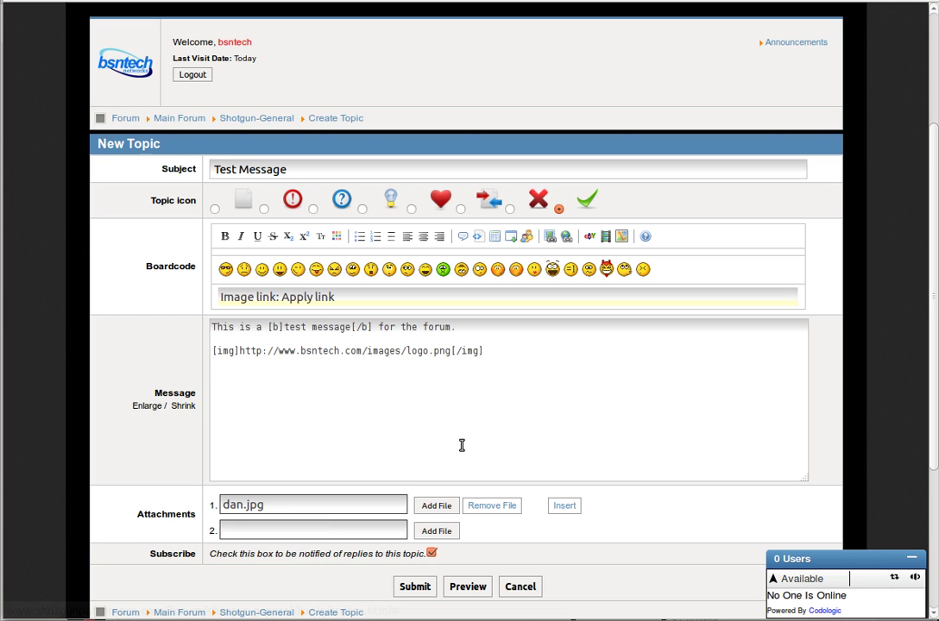
Add the line "Below is a picture that I have inserted directly into the post." and insert the dan.jpg attachment below it.
type("This")
type("Below is a picture that")
type(" I have inserte")
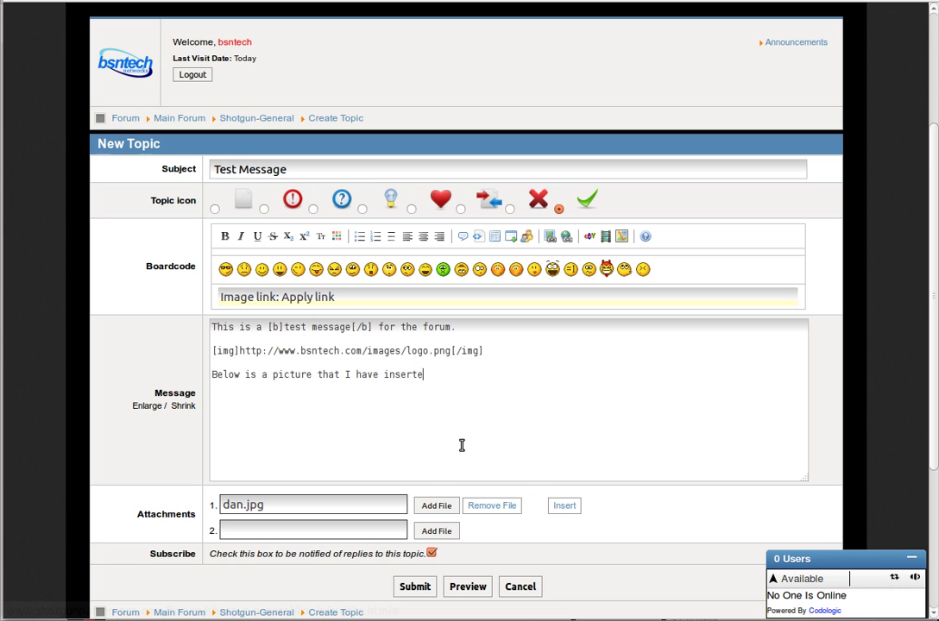
type("d directly into the post.")
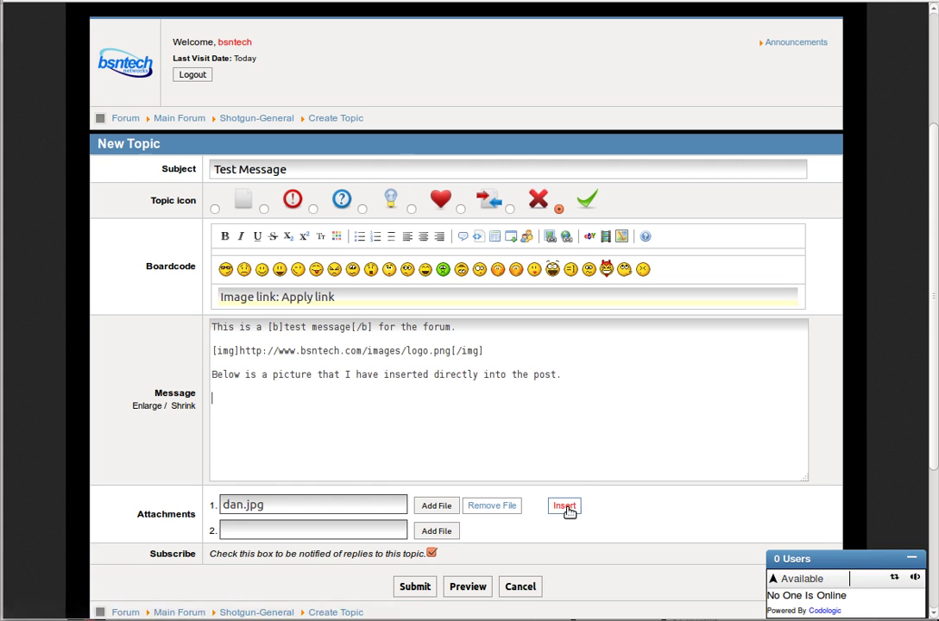
left_click(565, 507)
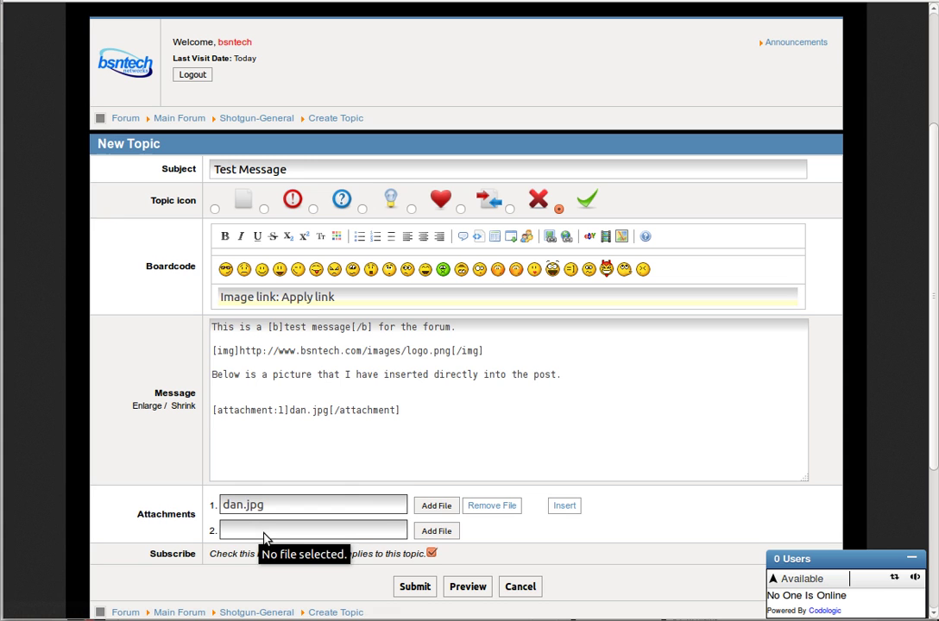
Attach bsn-logo.png from the Downloads folder to the topic as the second attachment.
left_click(436, 531)
left_click_drag(26, 4, 582, 7)
scroll(478, 216, "down", 5)
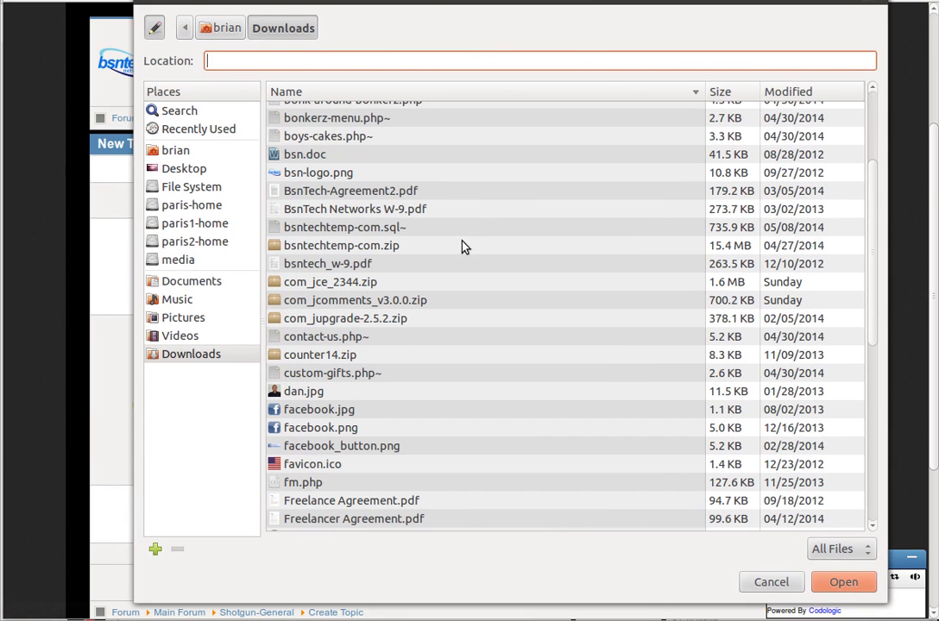
left_click(320, 176)
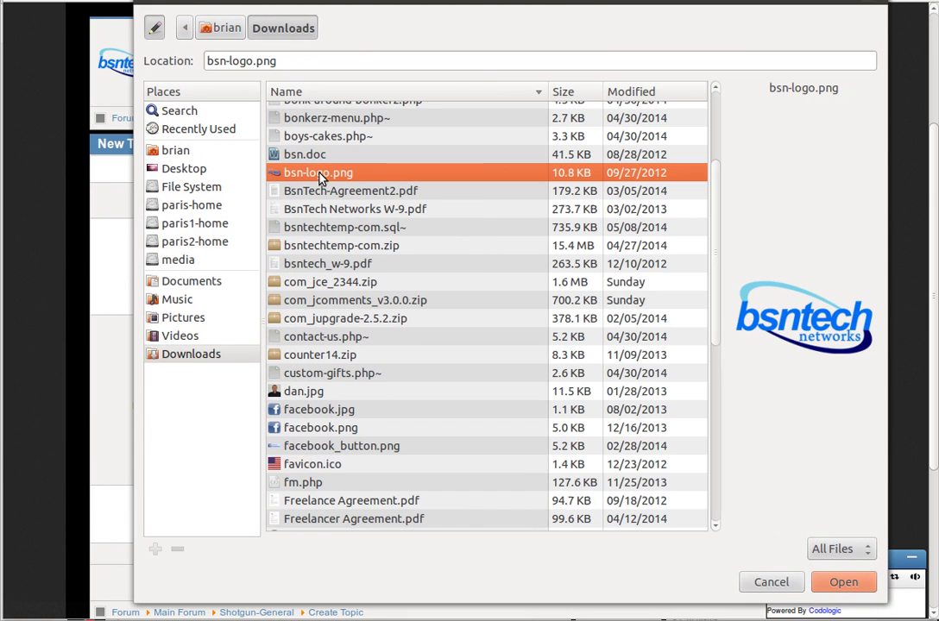
left_click(842, 583)
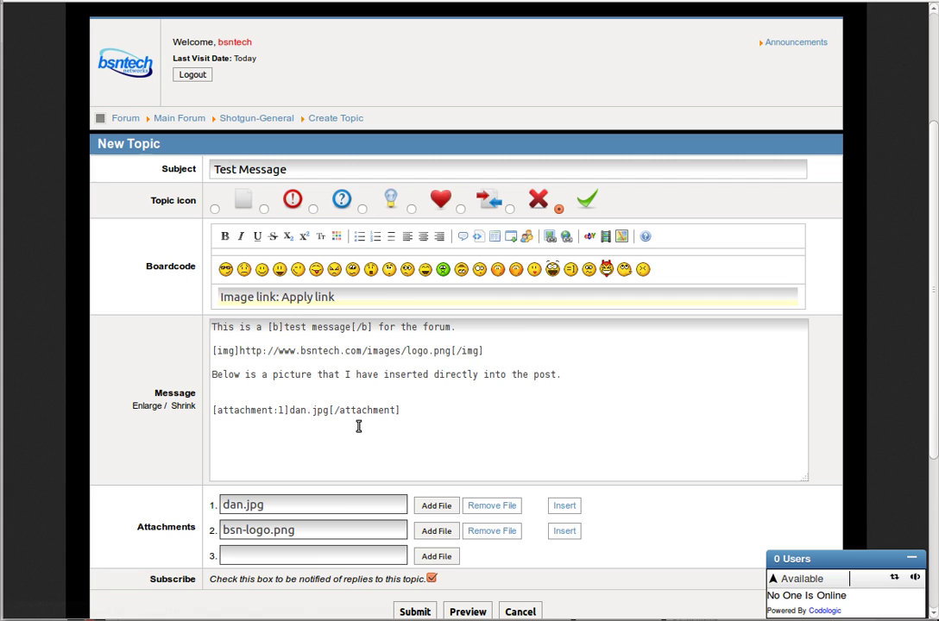
left_click(566, 238)
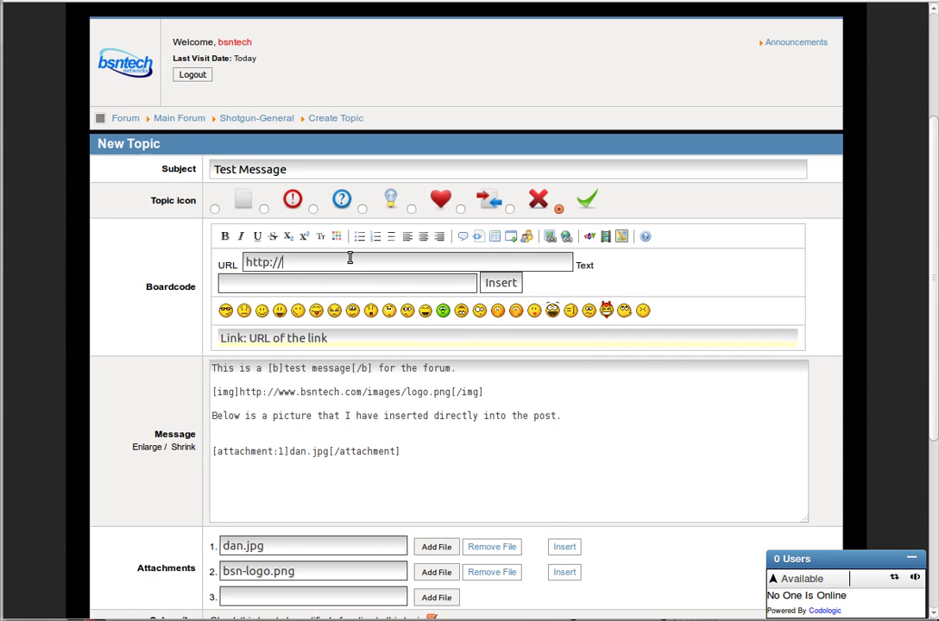
type("www.bsntech.com")
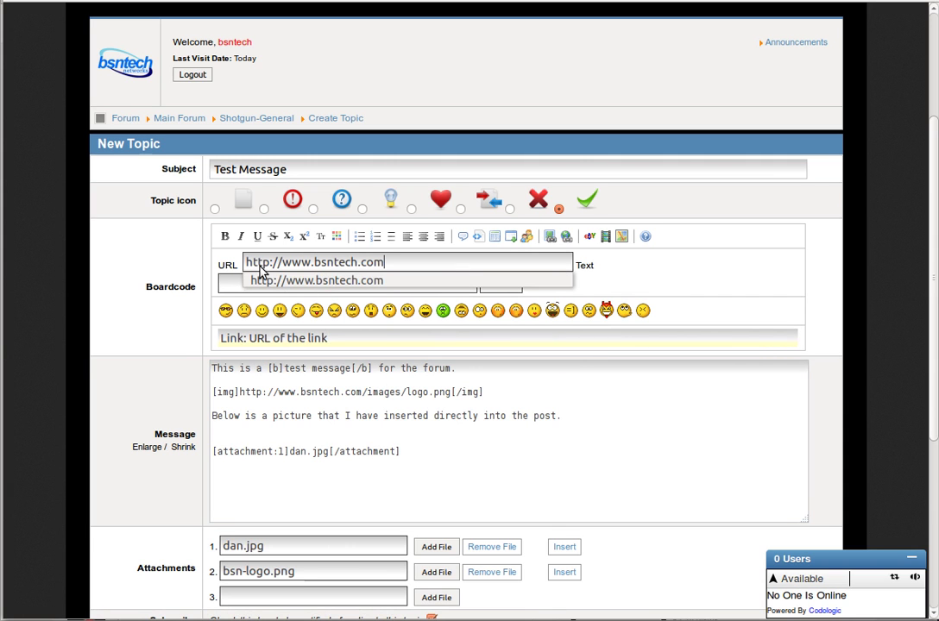
left_click(246, 282)
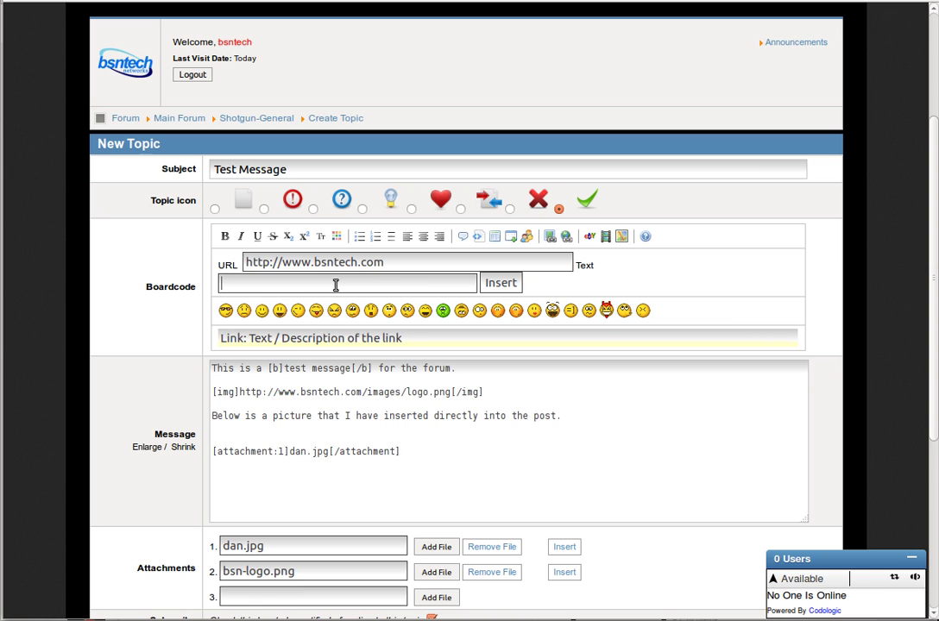
type("BsnTech Networks Website")
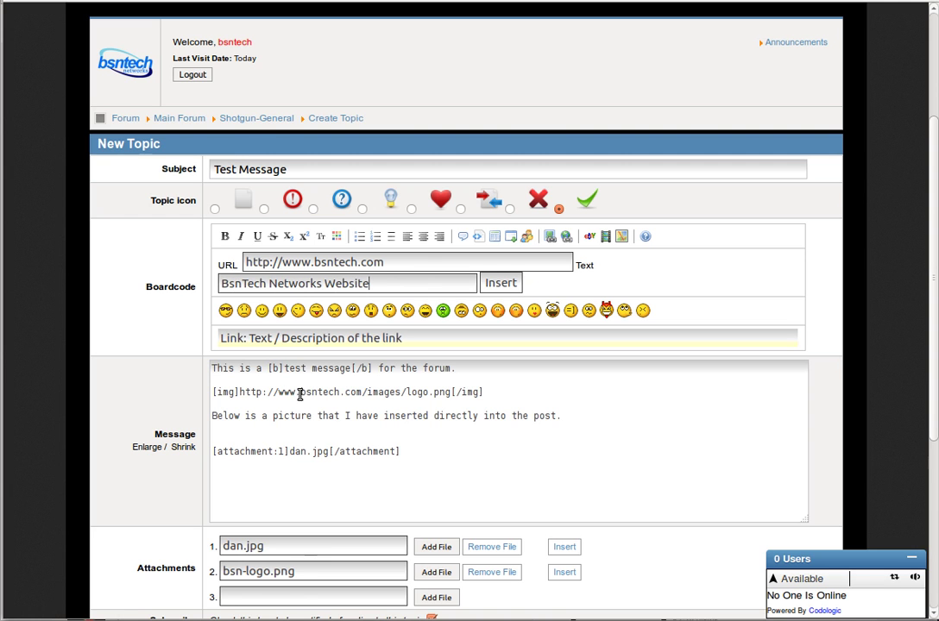
left_click(499, 283)
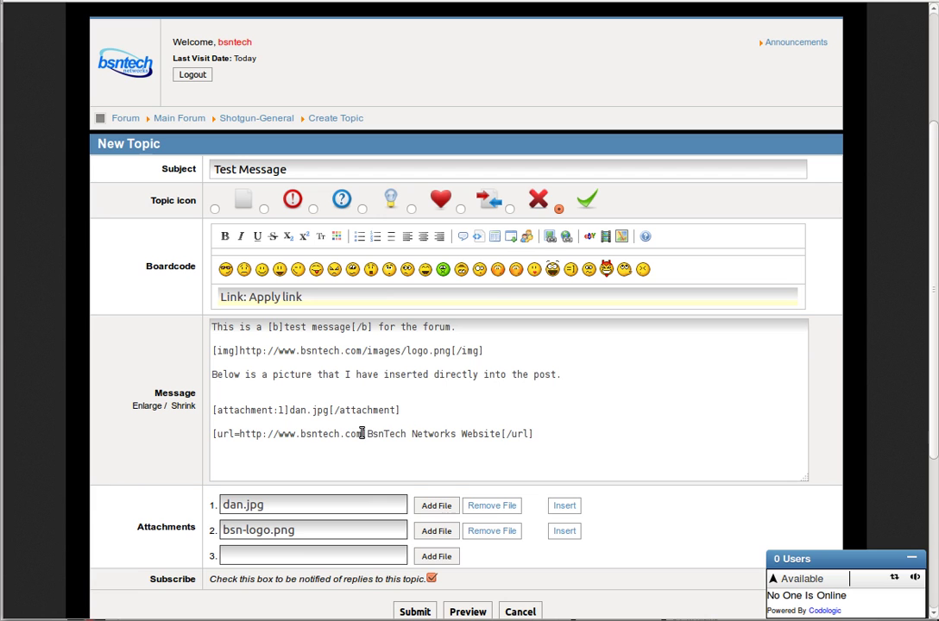
left_click_drag(371, 433, 514, 436)
Add the laughing (:lol:) and sad (:() smileys on separate lines below the website link.
left_click(527, 434)
scroll(504, 410, "down", 3)
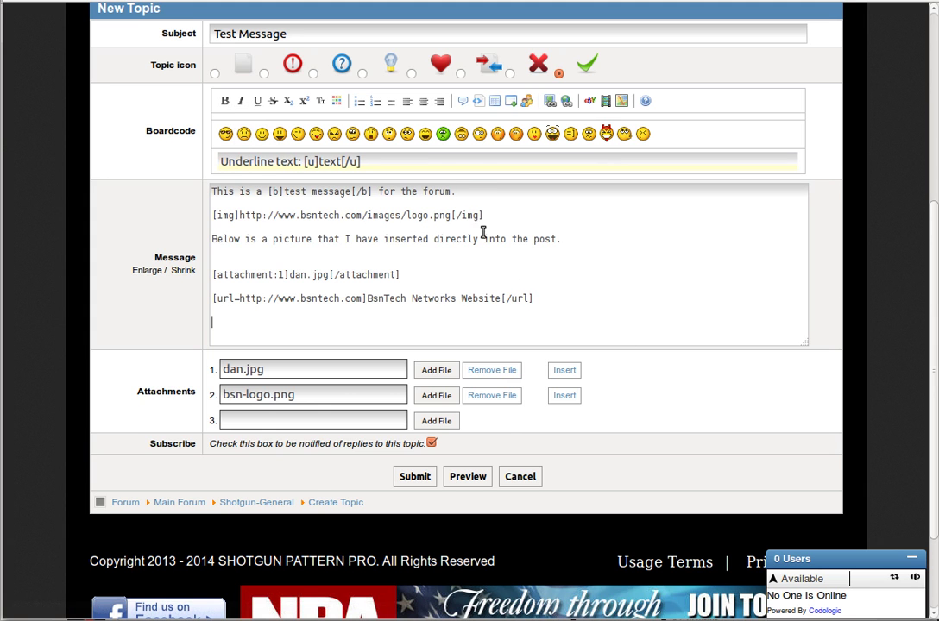
left_click(425, 137)
left_click(243, 135)
Preview the topic and check how the image, attachment code, website link and smileys are rendered.
left_click(463, 480)
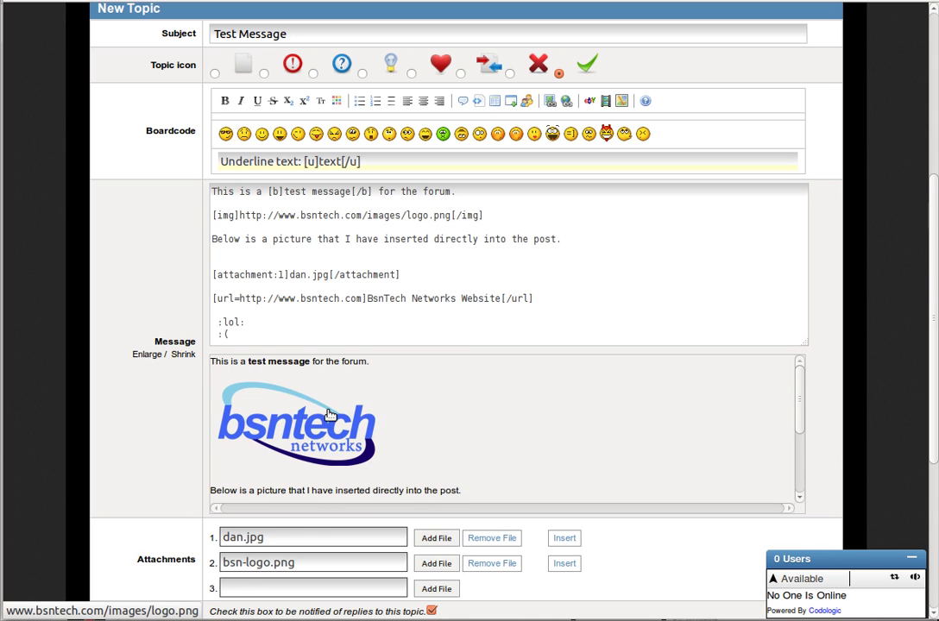
scroll(329, 415, "down", 1)
scroll(330, 415, "down", 4)
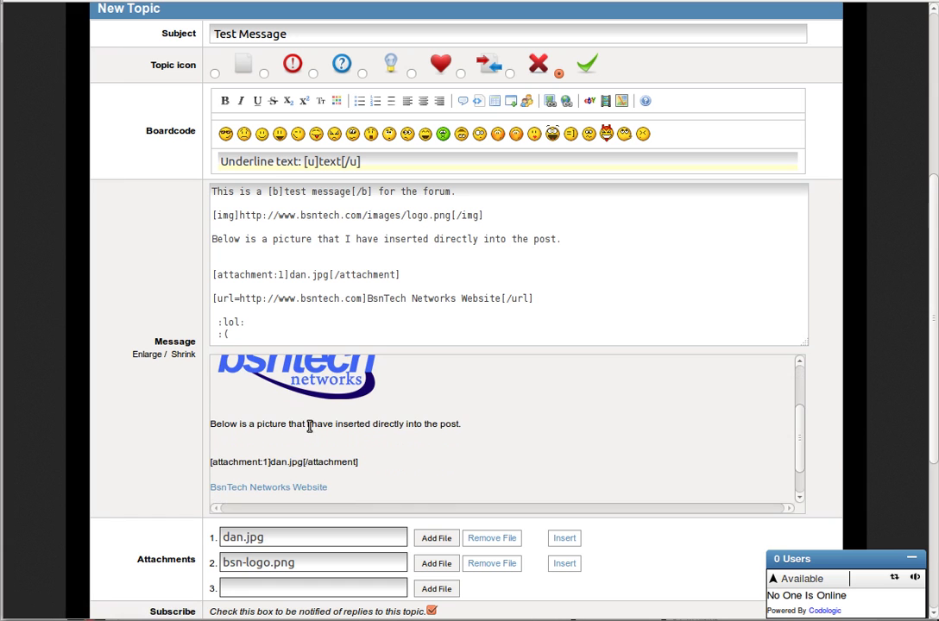
scroll(309, 426, "down", 2)
scroll(309, 426, "up", 4)
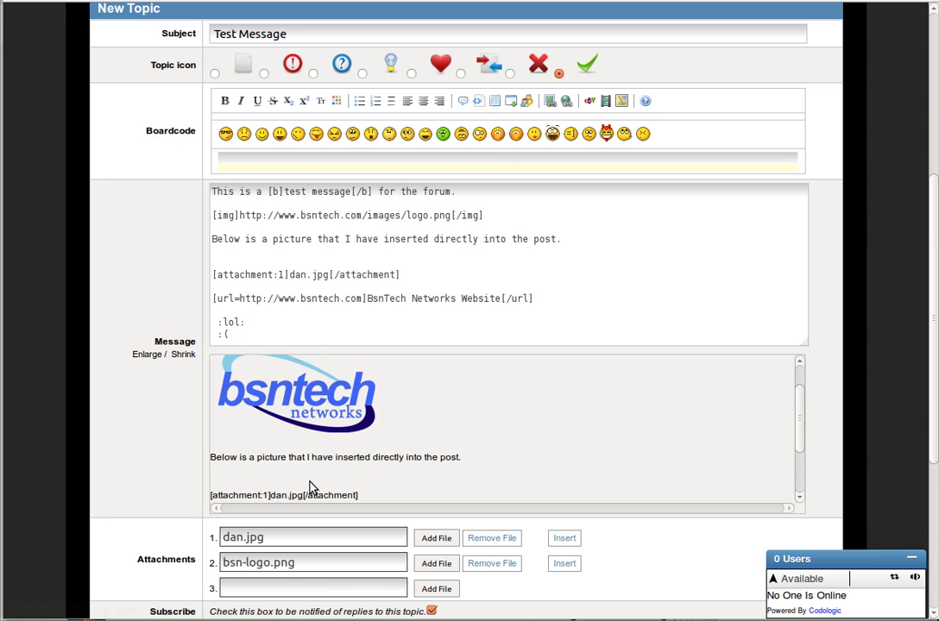
scroll(309, 489, "down", 1)
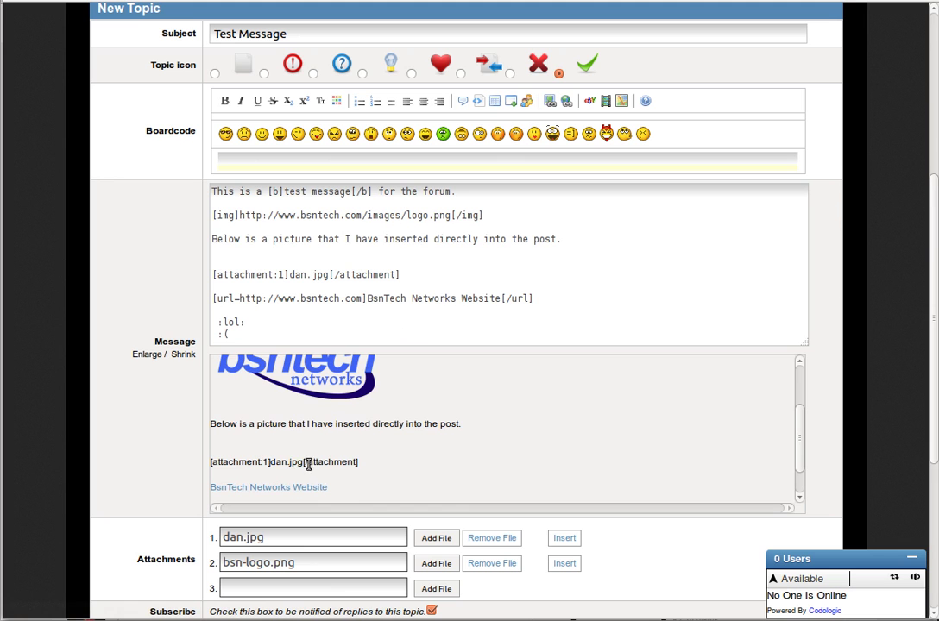
scroll(309, 463, "down", 1)
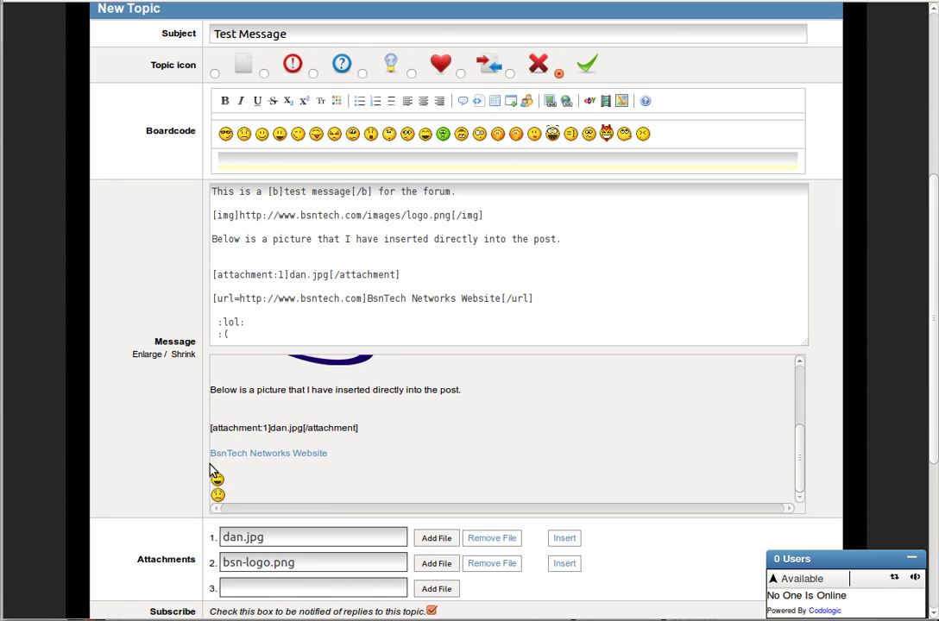
Submit the new topic and review the posted message from the bold text down to its attachments.
scroll(165, 439, "down", 3)
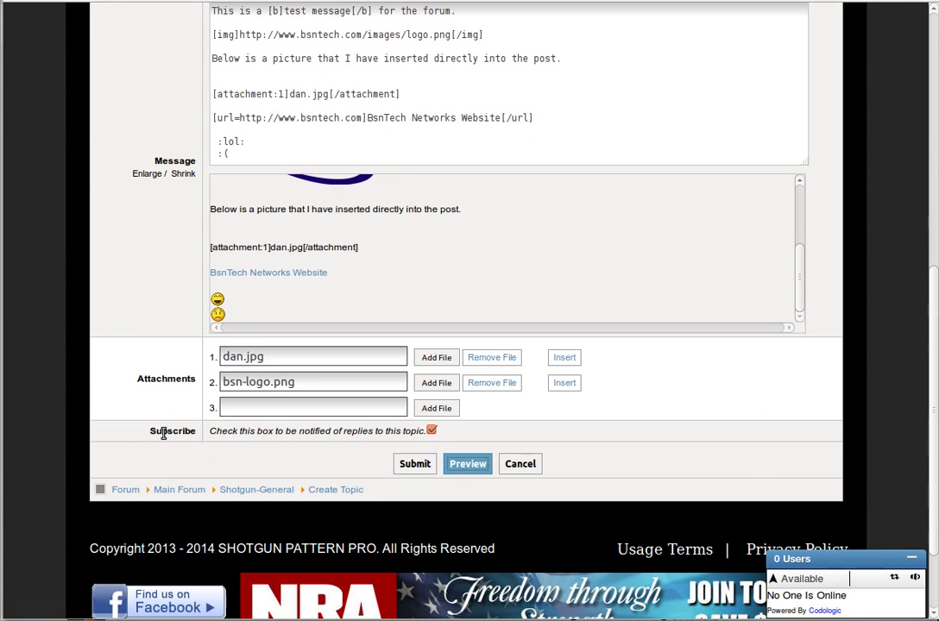
left_click(404, 466)
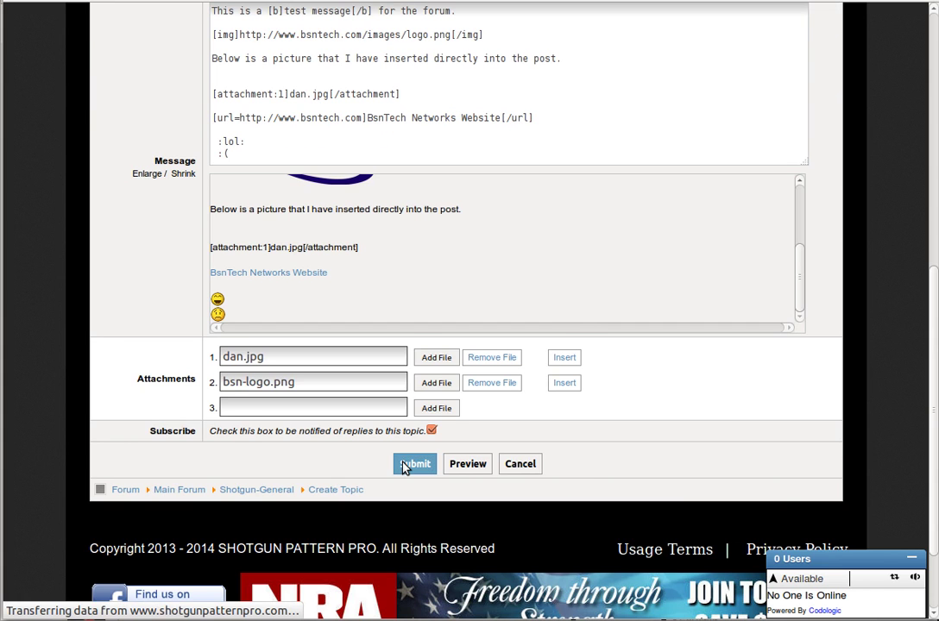
scroll(480, 410, "up", 3)
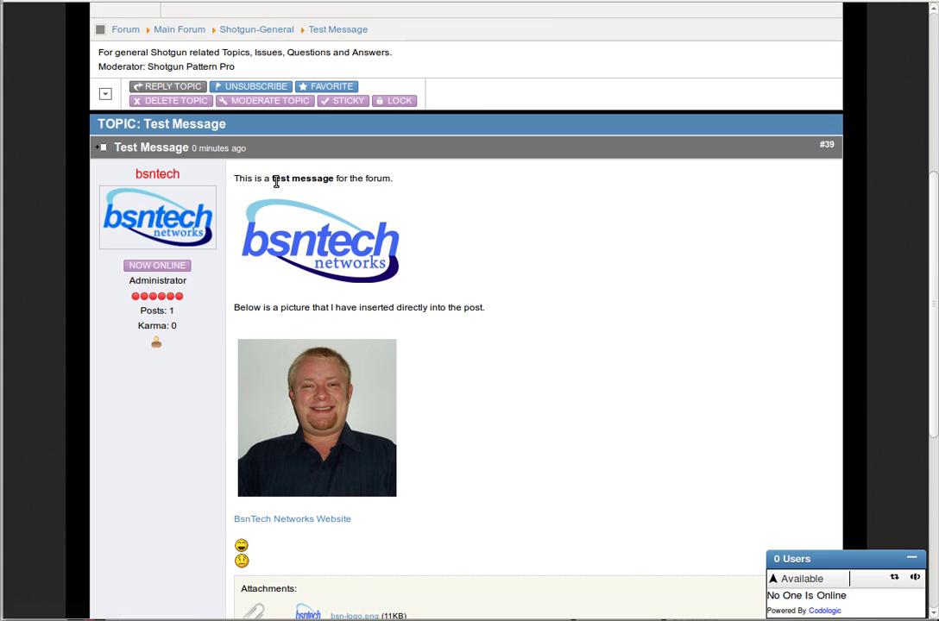
left_click_drag(270, 178, 329, 178)
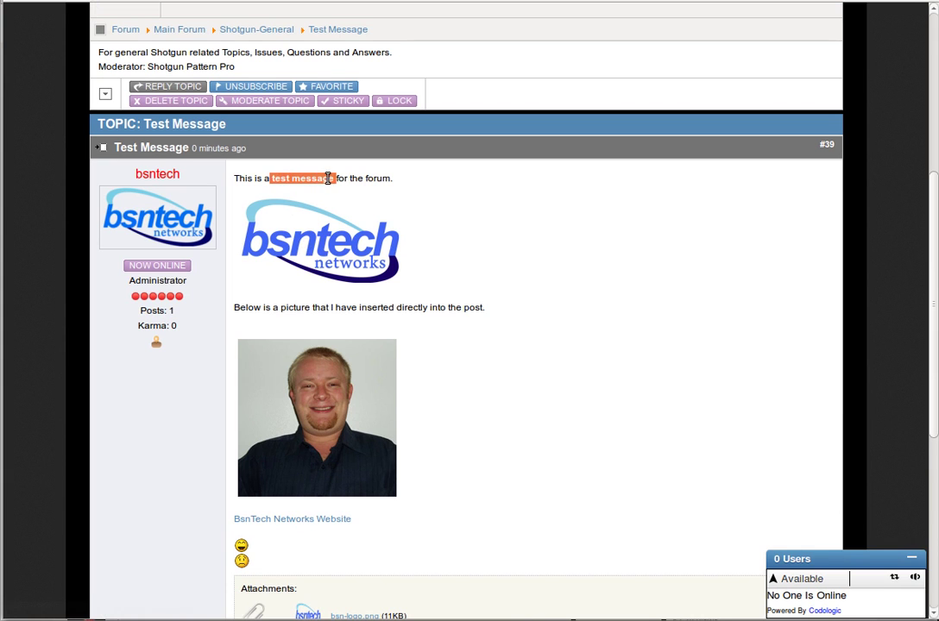
left_click(328, 178)
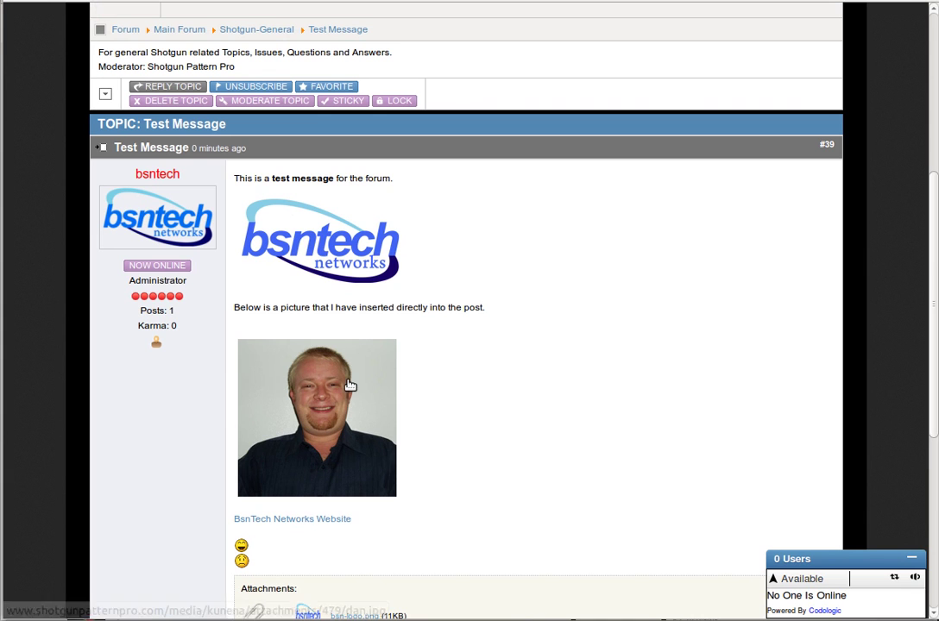
scroll(345, 397, "down", 2)
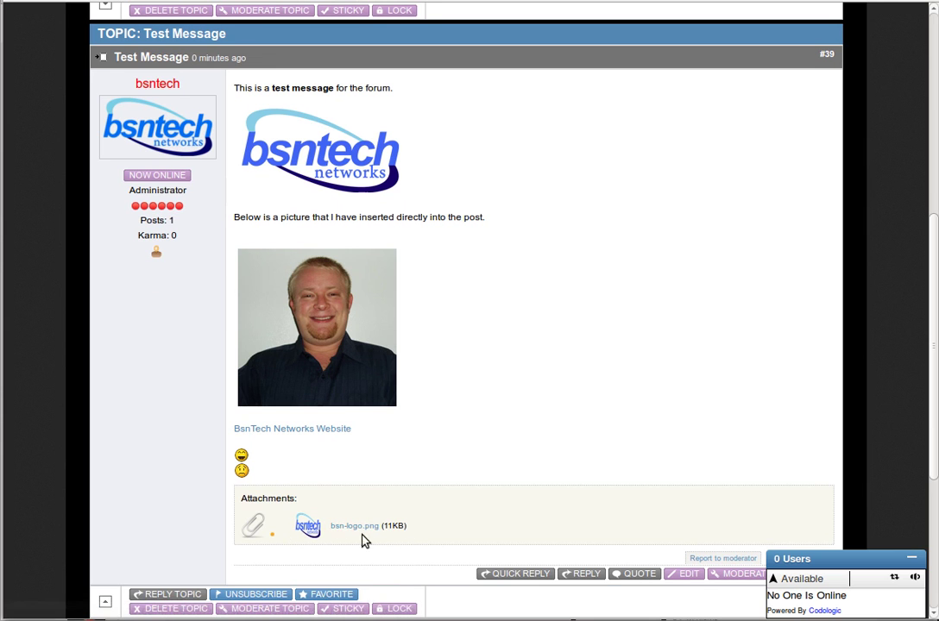
scroll(416, 526, "down", 1)
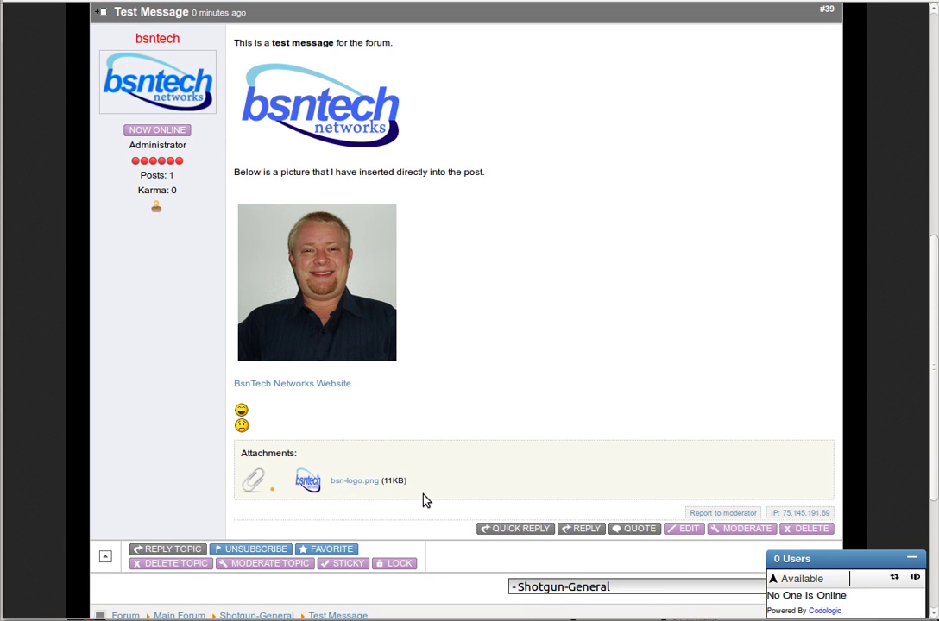
Edit the posted message to deselect the dan.jpg attachment and submit the change.
left_click(688, 533)
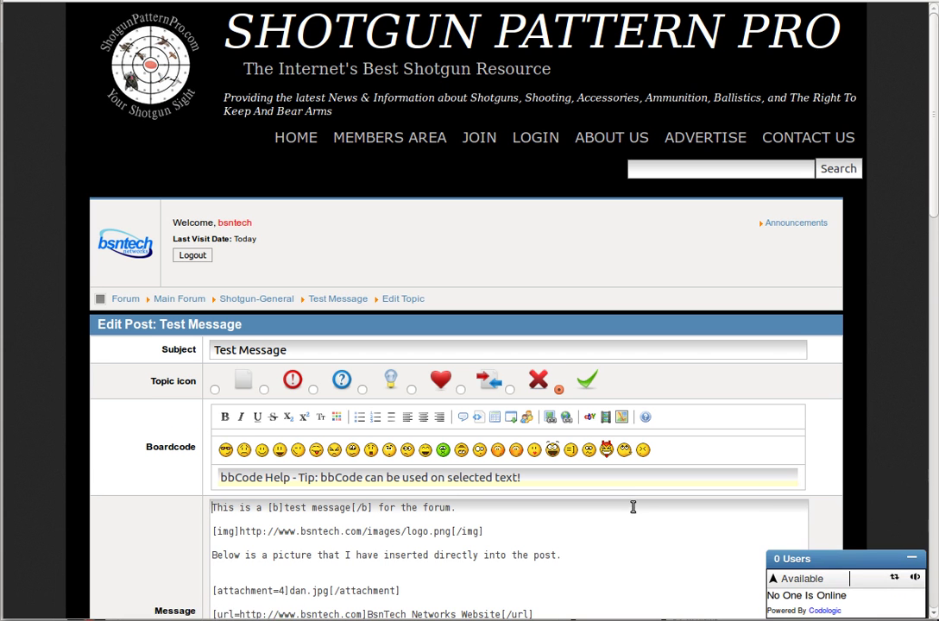
scroll(634, 505, "down", 2)
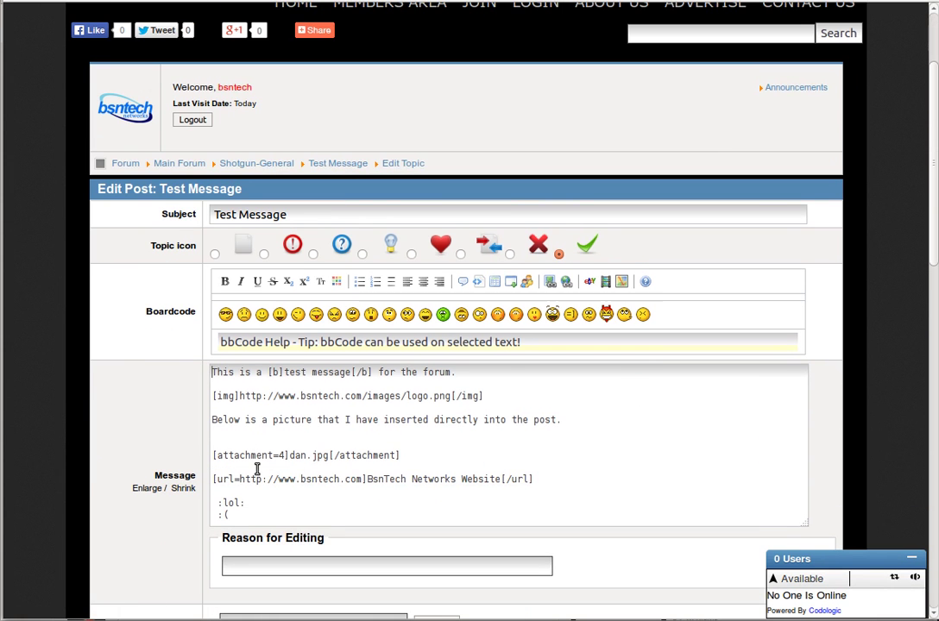
scroll(256, 468, "down", 1)
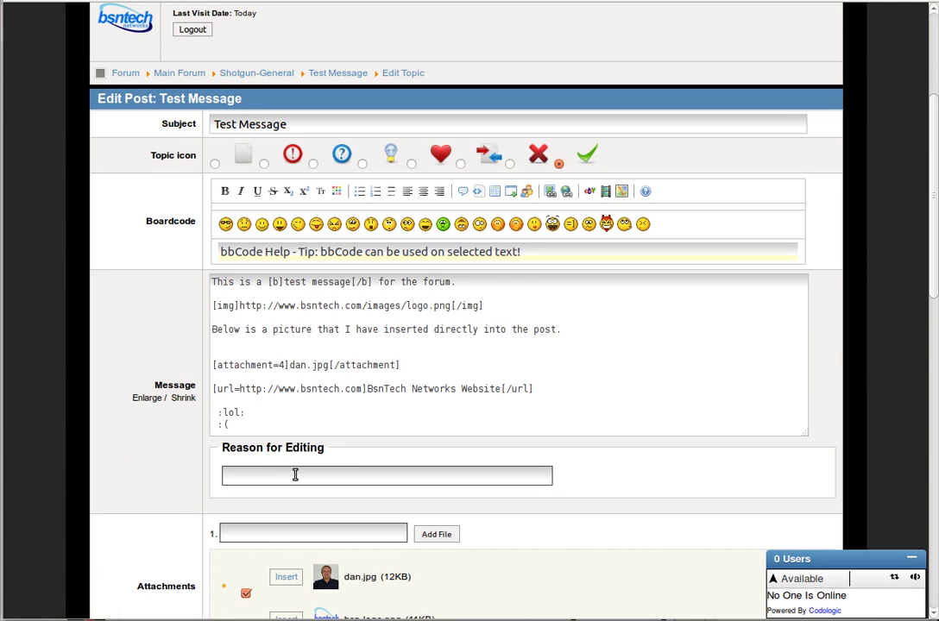
scroll(295, 475, "down", 1)
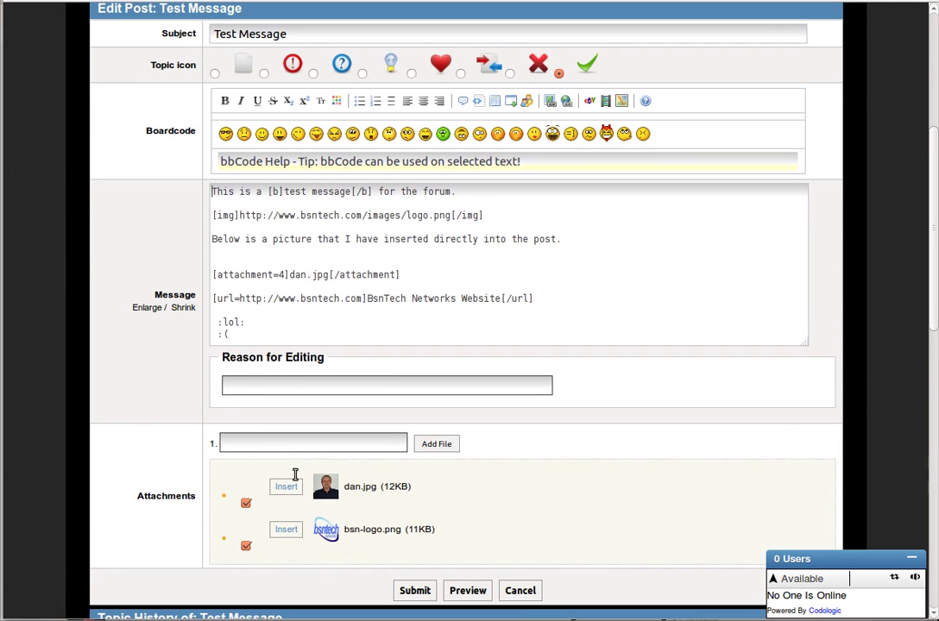
left_click(245, 506)
left_click(419, 590)
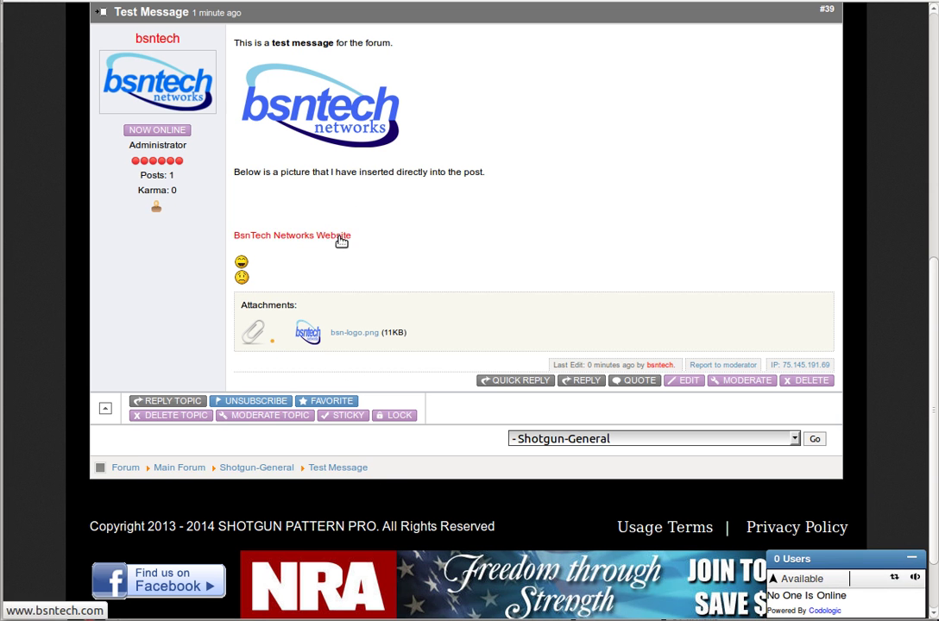
Return to the Shotgun-General category's topic list and open the Test Message topic from there.
scroll(339, 239, "up", 3)
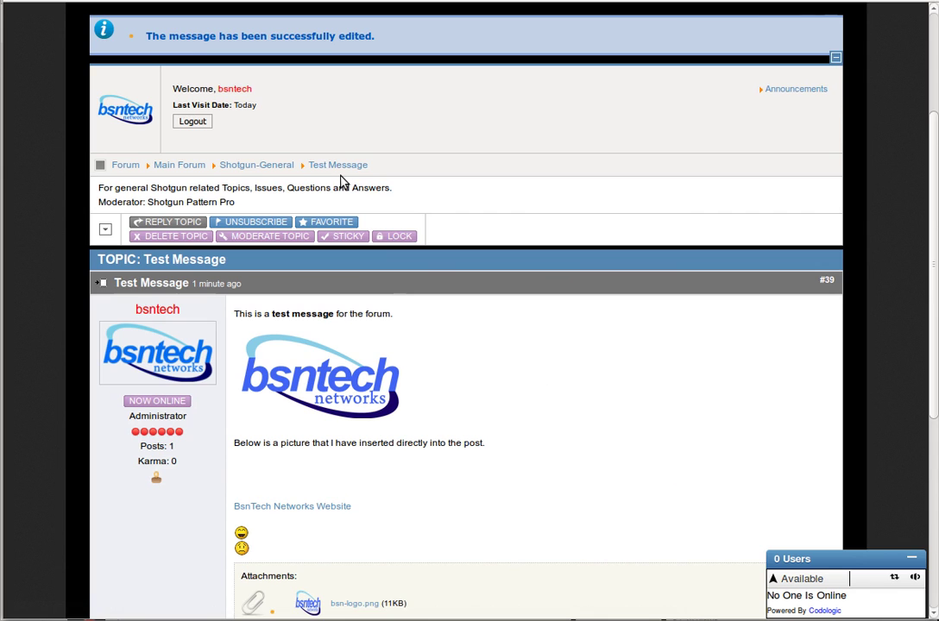
left_click(287, 171)
scroll(483, 418, "down", 1)
scroll(486, 418, "down", 1)
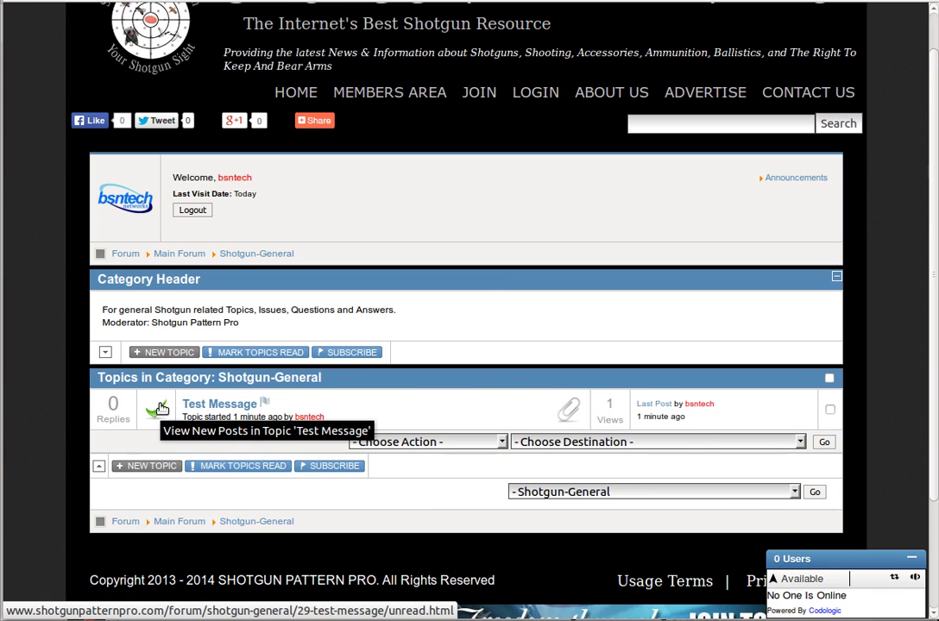
mouse_move(195, 410)
left_click(218, 410)
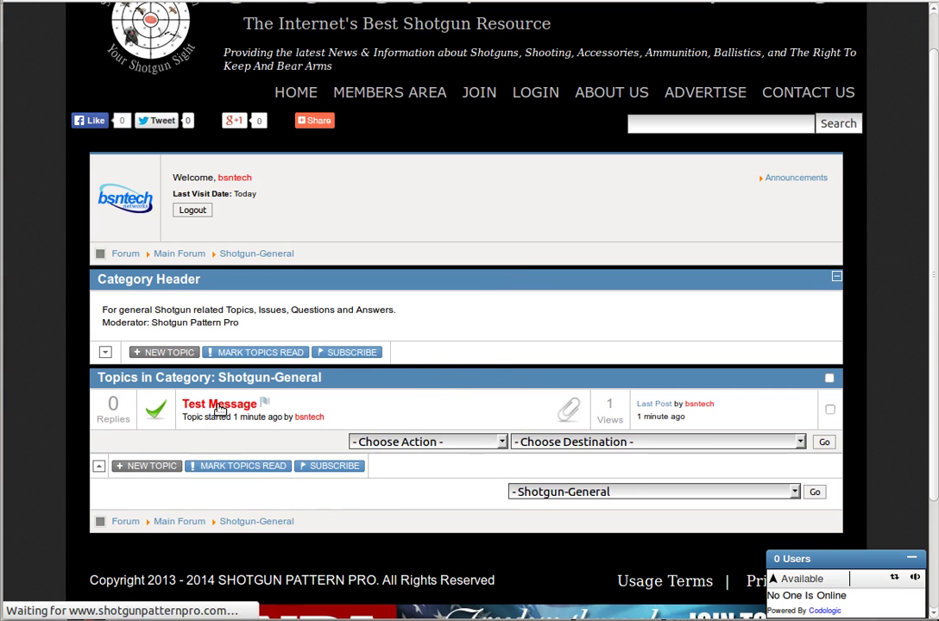
Post a quick reply to the Test Message post with the text "This is a quick reply.".
scroll(505, 465, "down", 3)
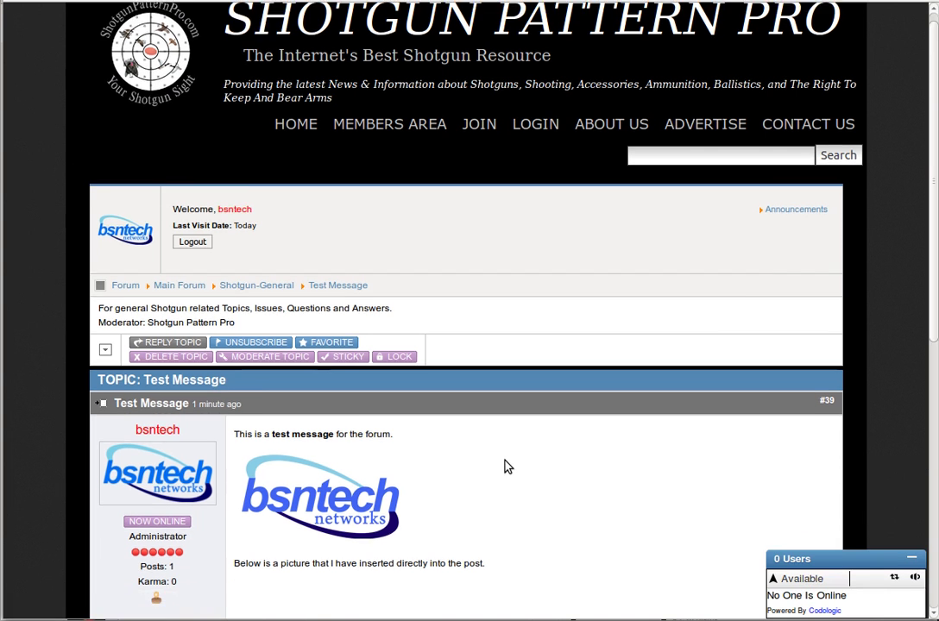
scroll(493, 417, "down", 3)
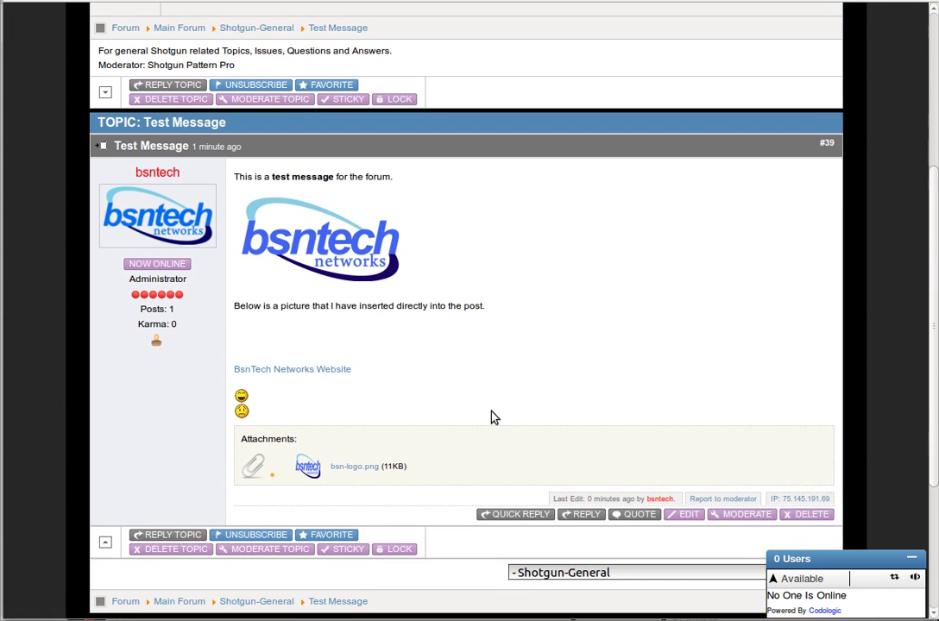
scroll(494, 417, "down", 1)
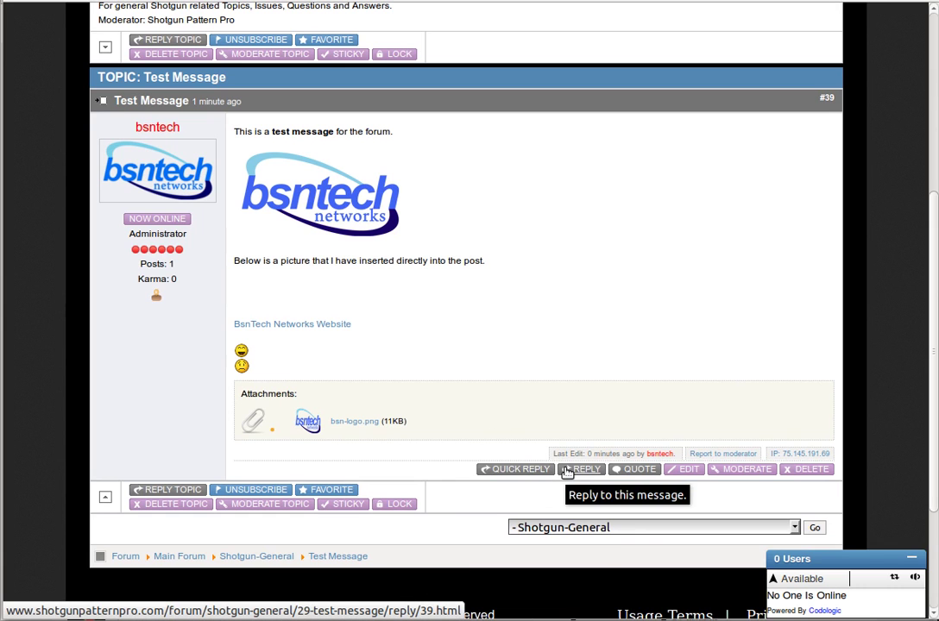
left_click(521, 471)
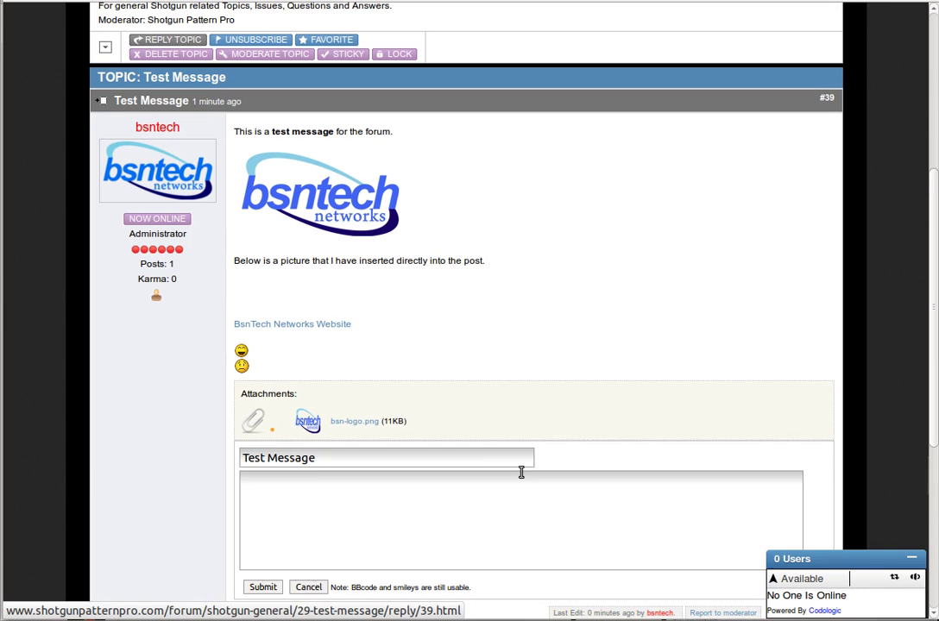
scroll(406, 423, "down", 3)
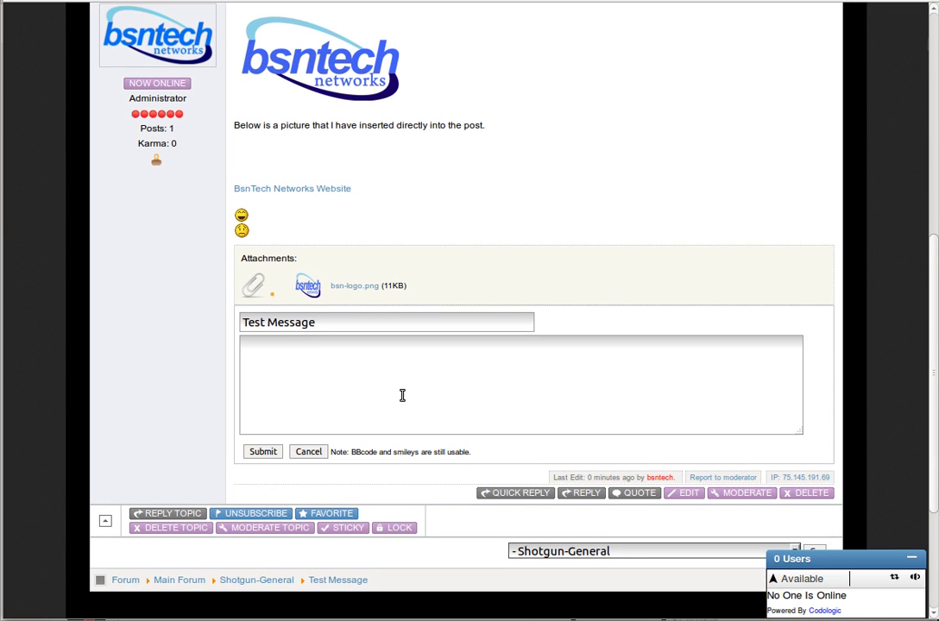
type("This is a quick reply")
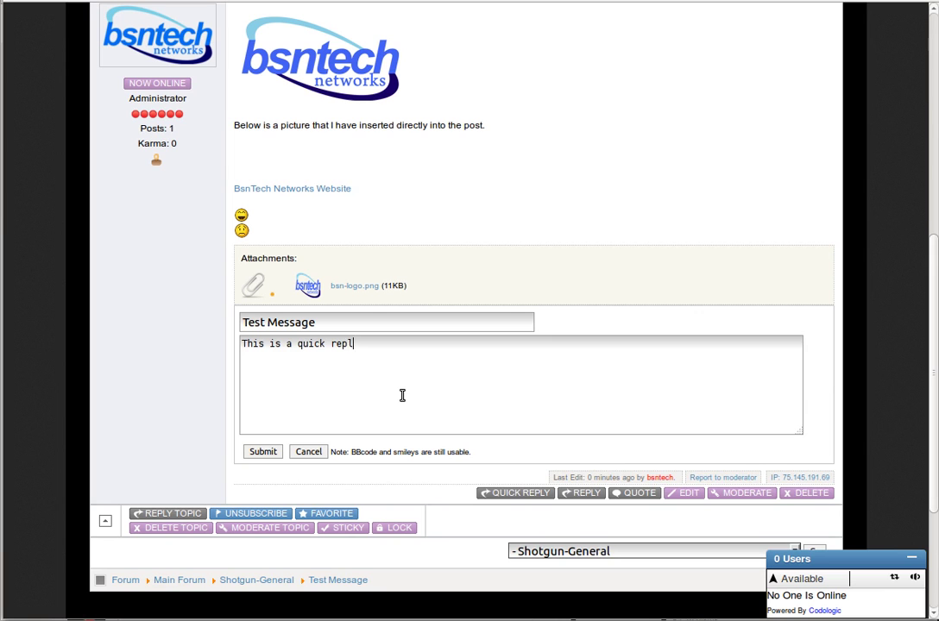
type(".")
left_click(268, 453)
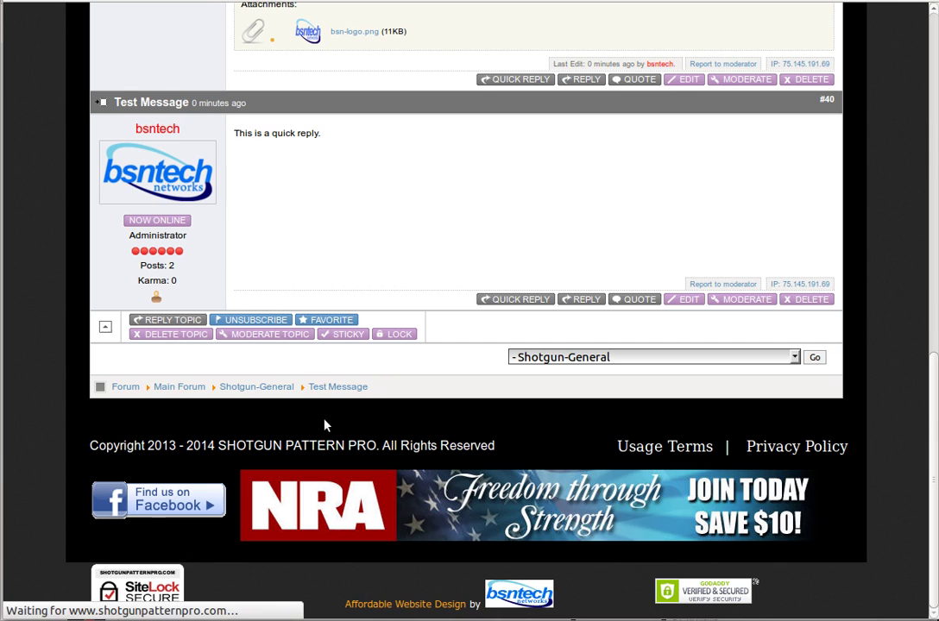
scroll(319, 189, "up", 3)
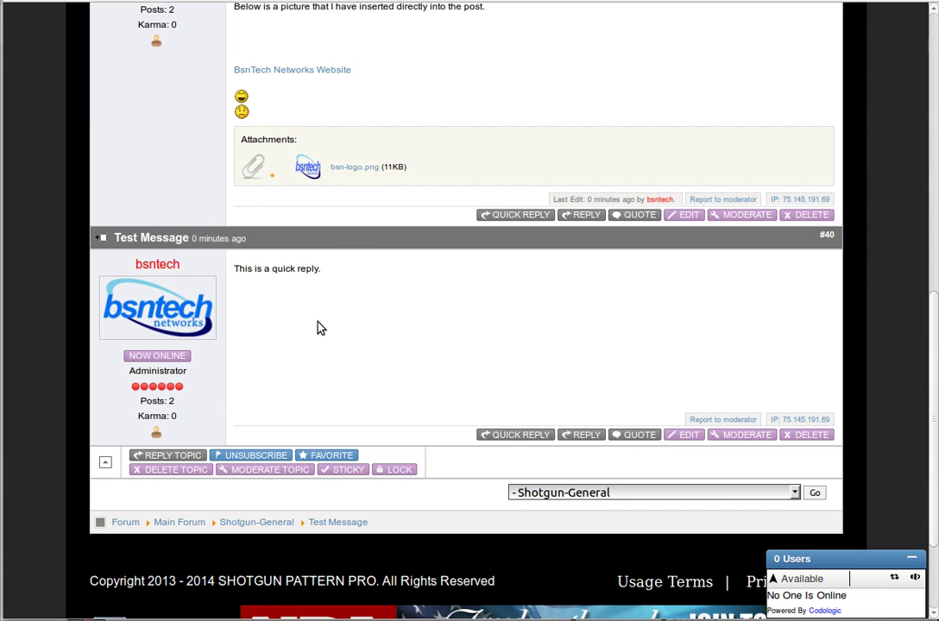
scroll(319, 328, "up", 2)
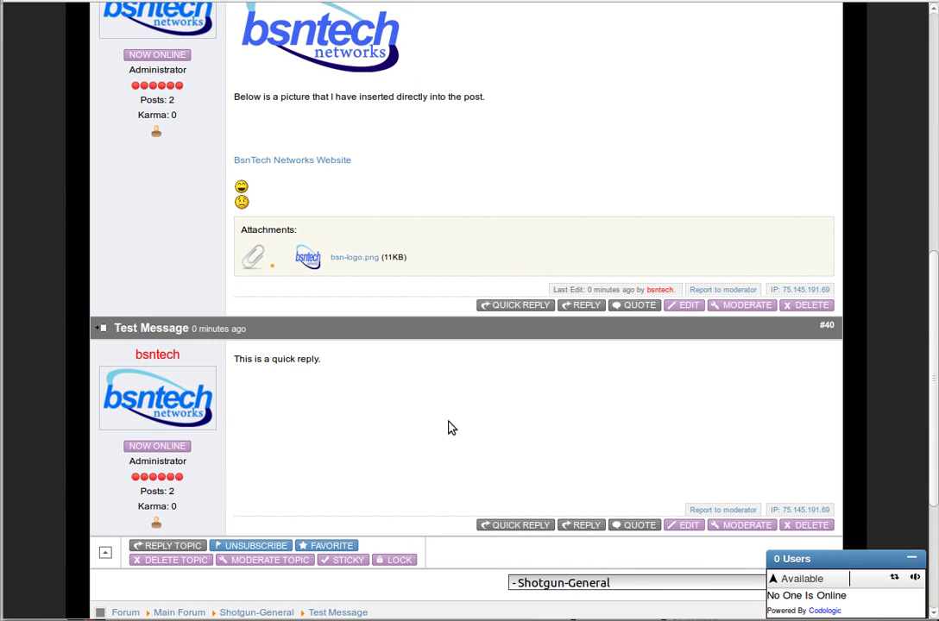
Open the full reply editor from the quick-reply post and look through its form and the topic history.
left_click(575, 526)
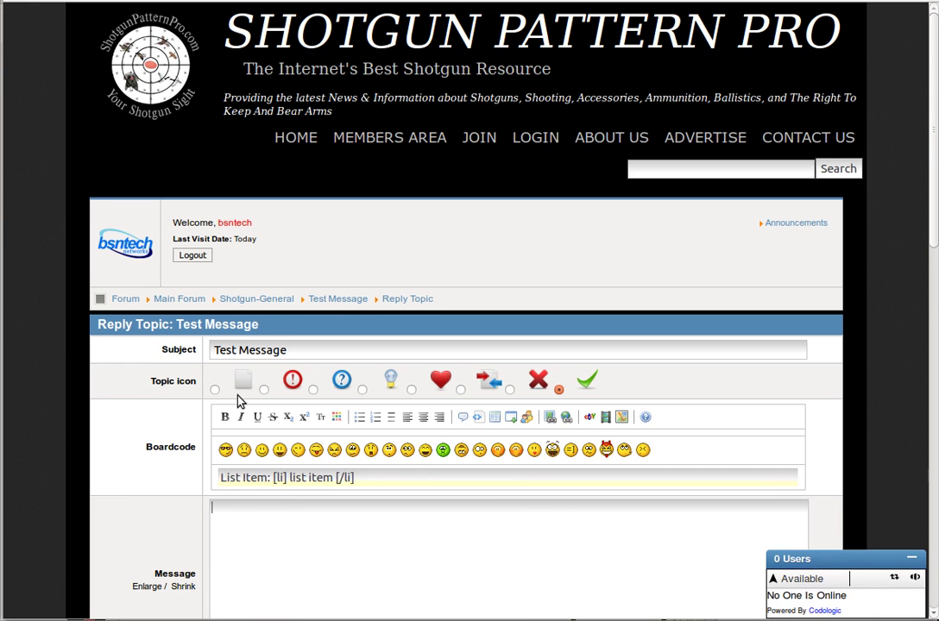
scroll(195, 408, "down", 3)
scroll(195, 407, "down", 4)
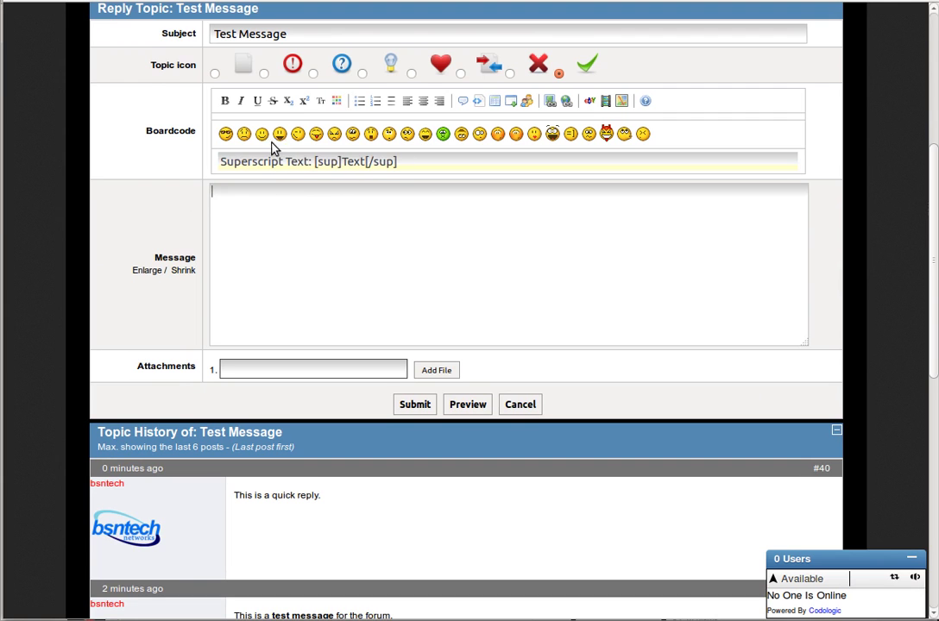
scroll(345, 243, "down", 4)
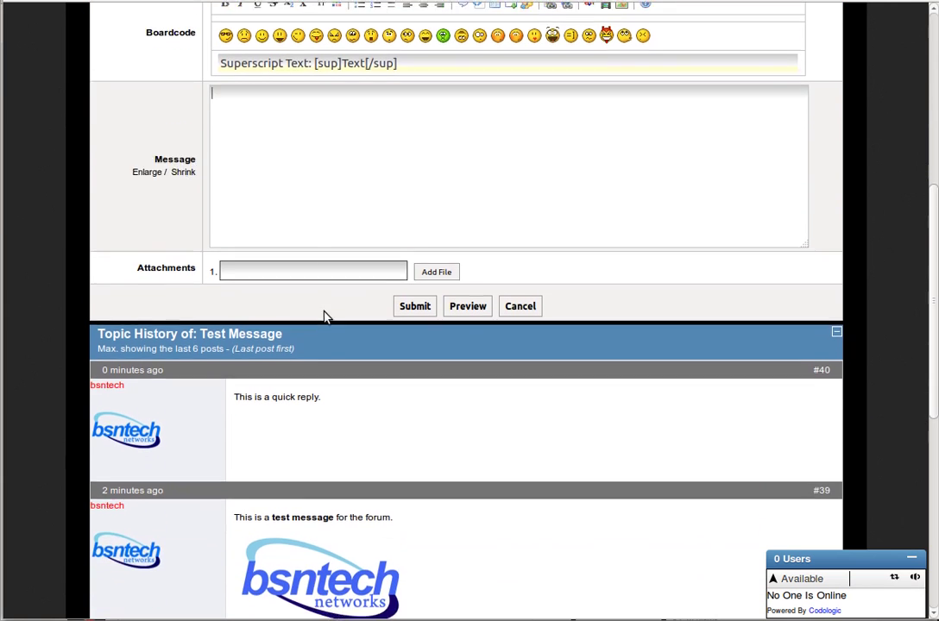
scroll(545, 457, "down", 4)
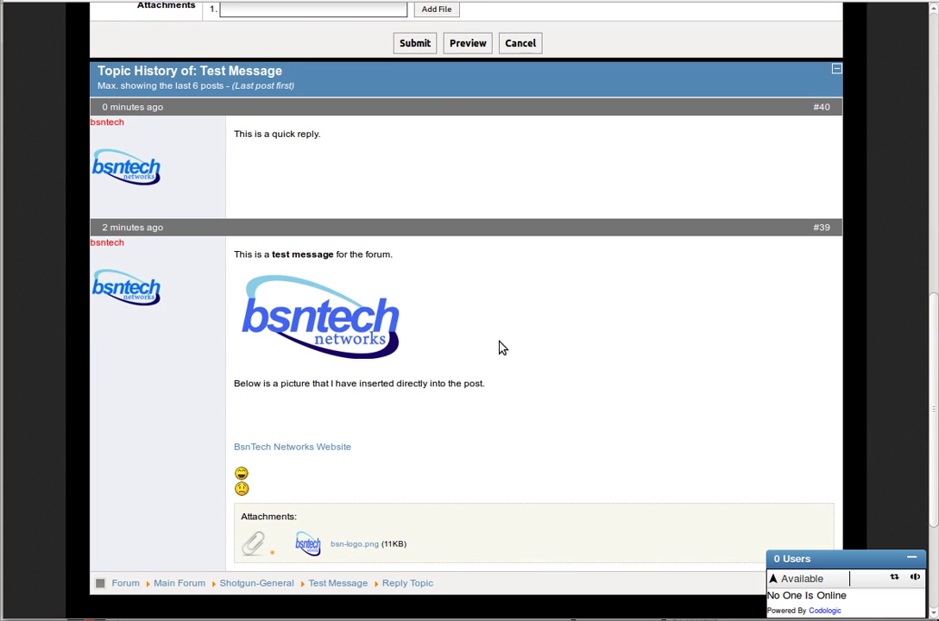
scroll(488, 409, "up", 3)
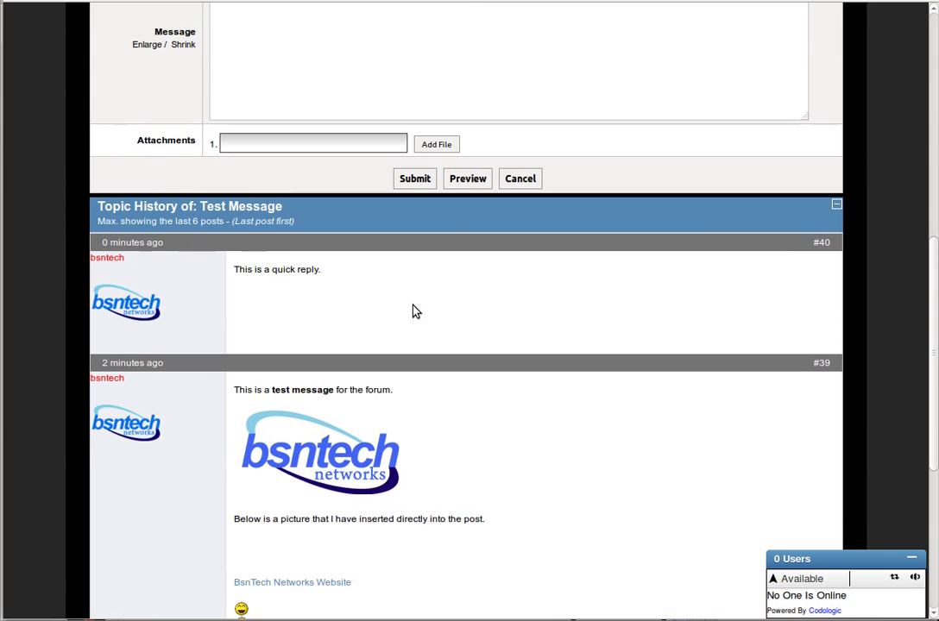
scroll(415, 310, "up", 3)
scroll(415, 310, "up", 3)
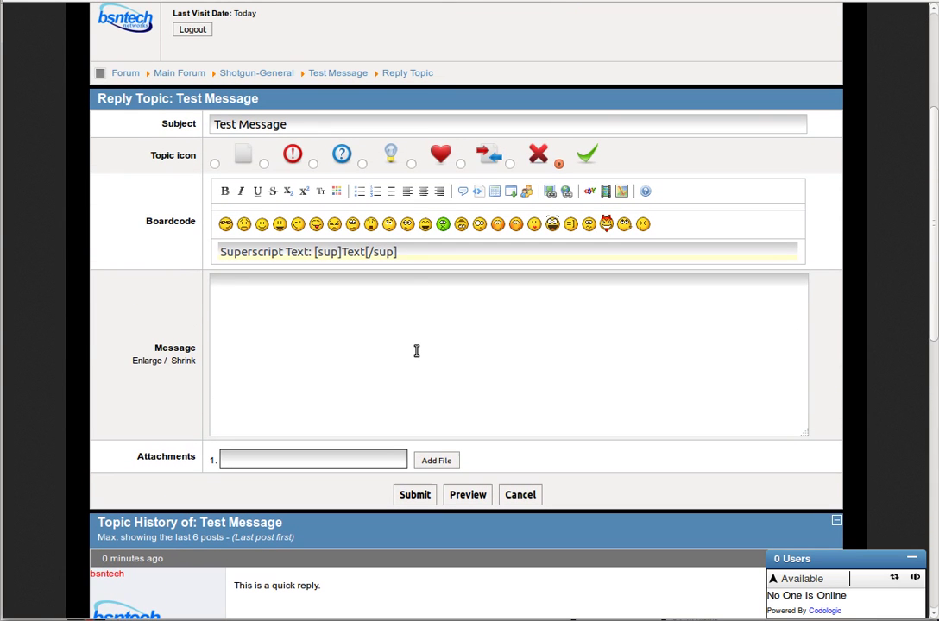
Write the reply message "This is a reply using the full editor, not the quick reply editor.".
left_click(416, 350)
type("This is a reply using th")
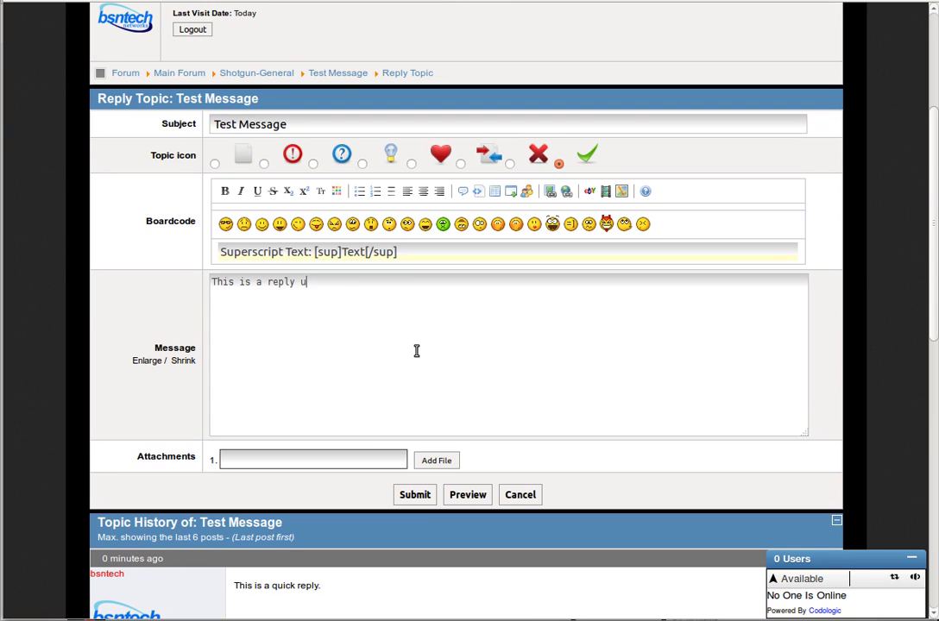
type("e full editor, not the quick ")
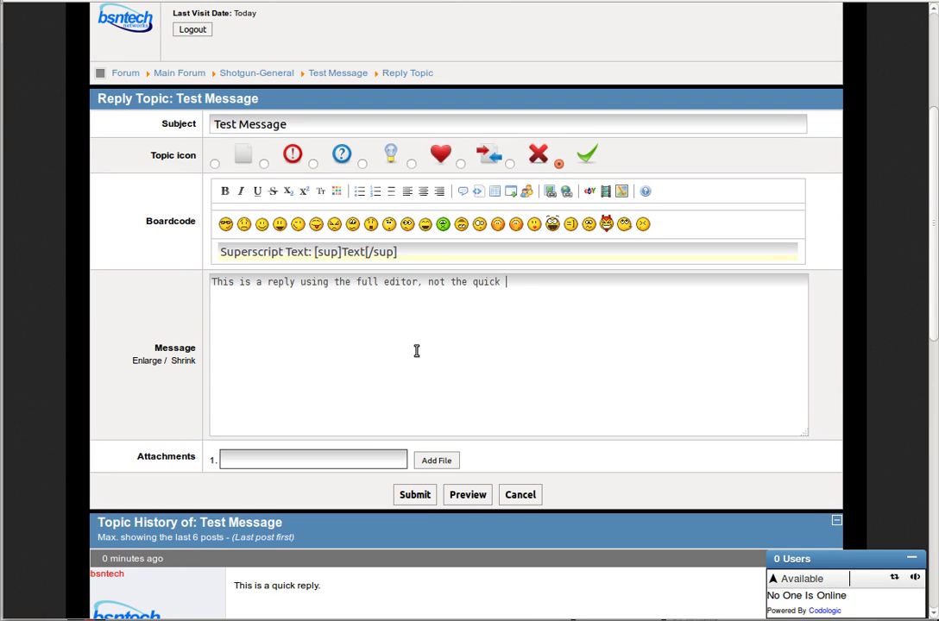
type("reply editor.")
Underline "This is a reply", make "full editor" bold and italicize "quick reply editor" in the message.
left_click(214, 281)
left_click_drag(212, 283, 296, 282)
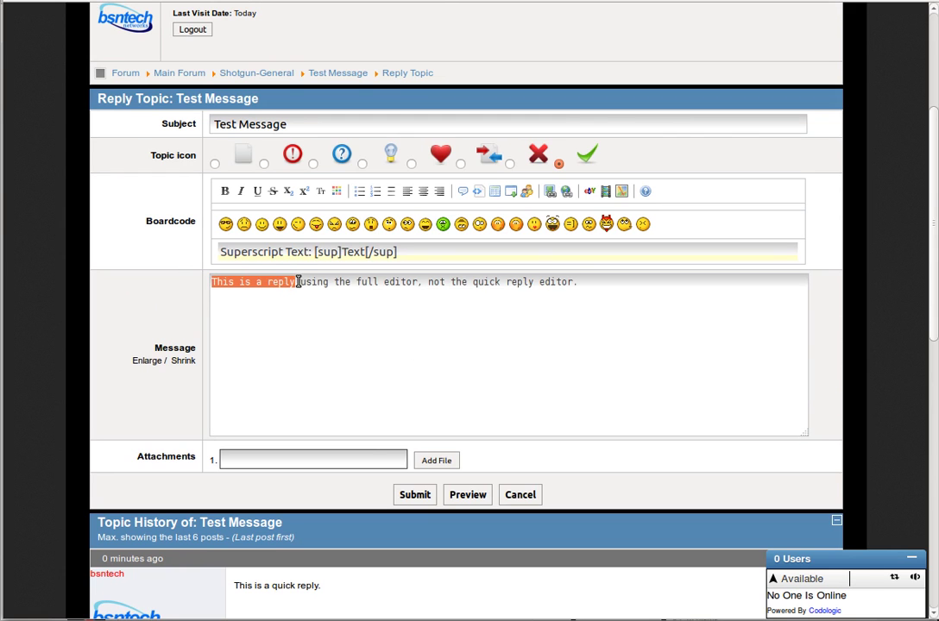
left_click(259, 191)
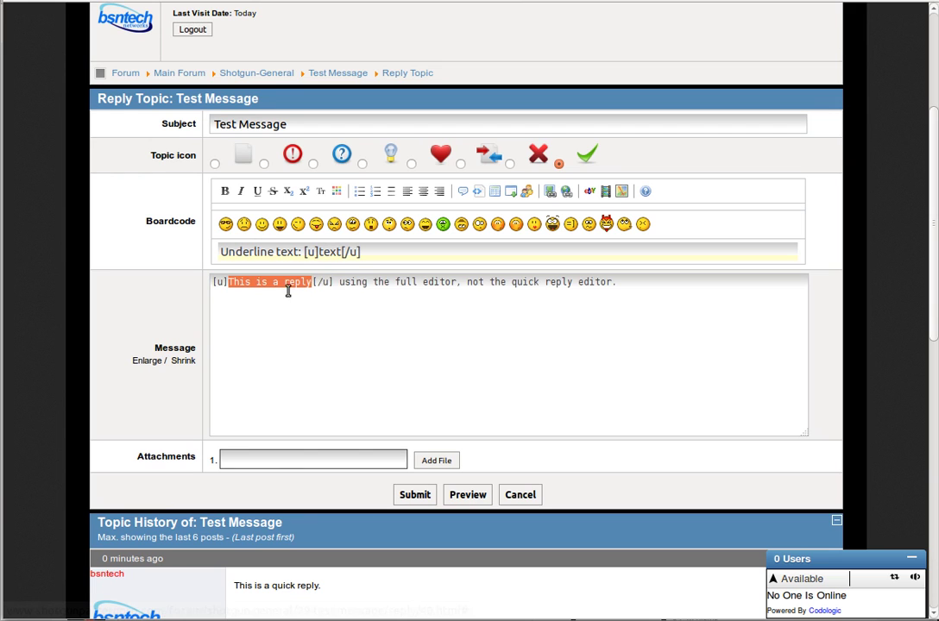
left_click_drag(395, 281, 458, 282)
left_click(226, 192)
left_click_drag(551, 282, 651, 282)
left_click(241, 191)
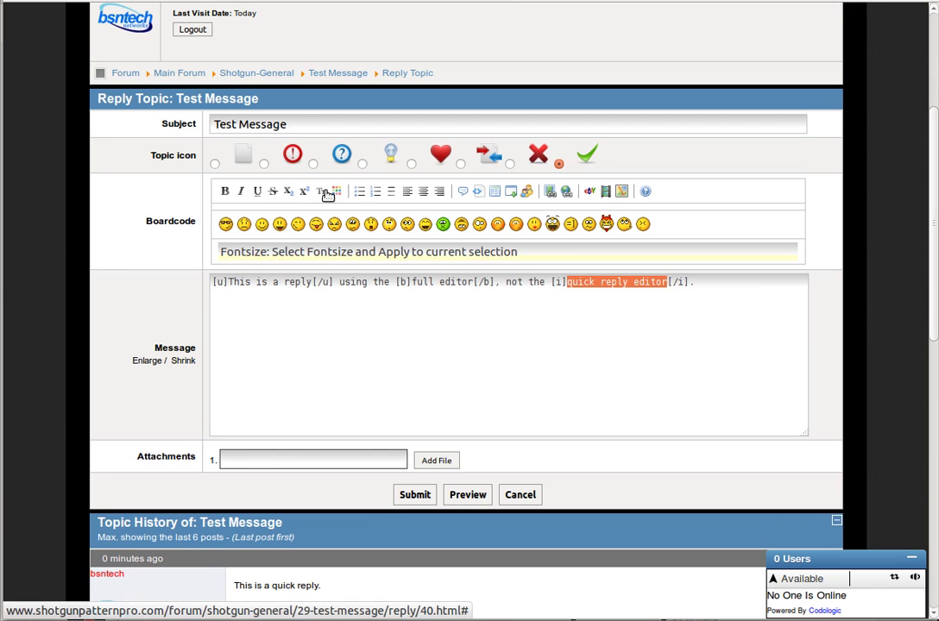
Add the text "Larger Font Size" below the reply sentence after a blank line and select it.
left_click(755, 295)
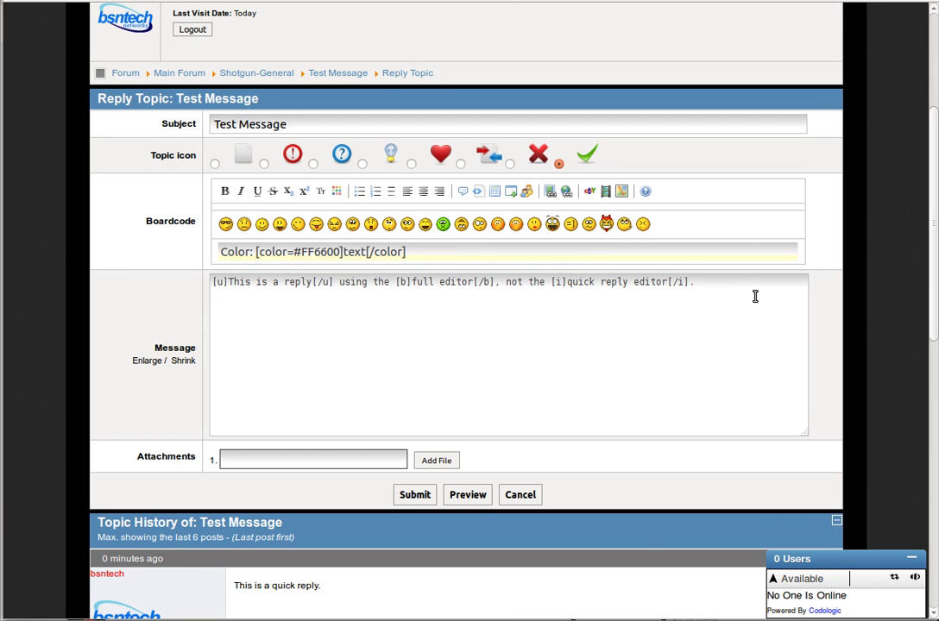
key("Return")
key("Return")
type("Larger Gont")
key("BackSpace")
key("BackSpace")
type("Font Size")
key("shift+Home")
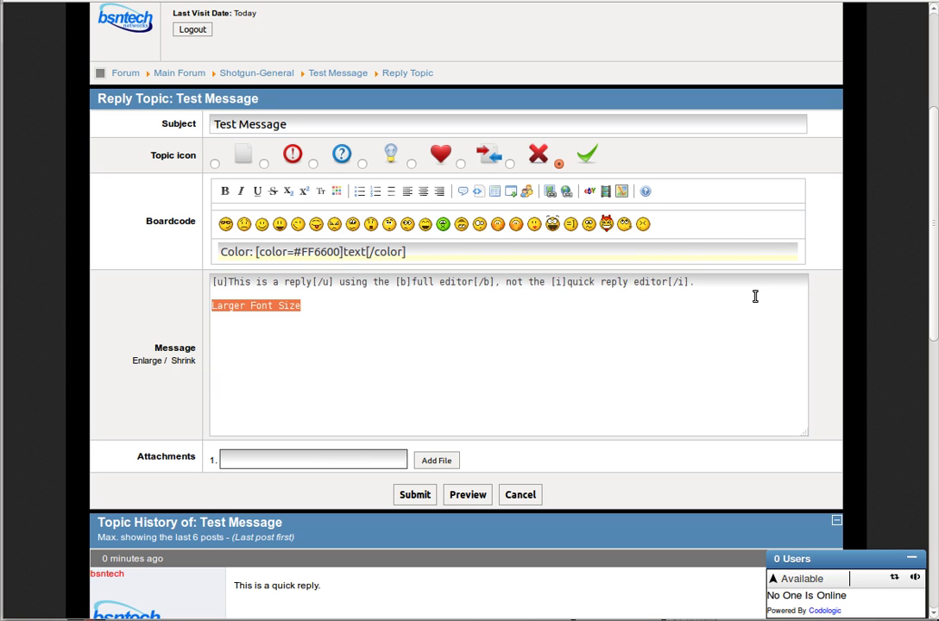
Apply font size 6 to the "Larger Font Size" line and submit the reply.
left_click(321, 192)
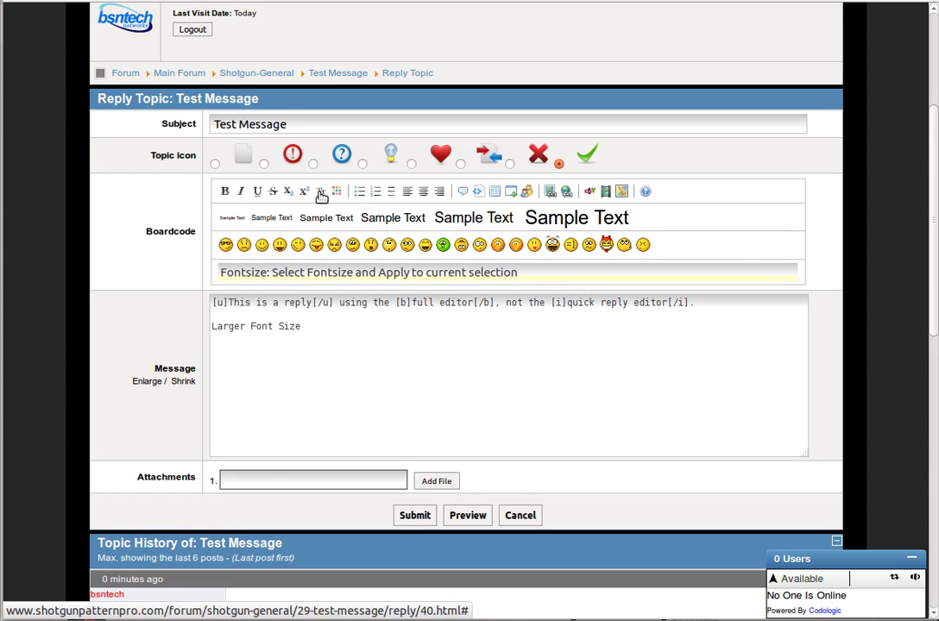
left_click(584, 220)
left_click(316, 306)
scroll(399, 359, "down", 4)
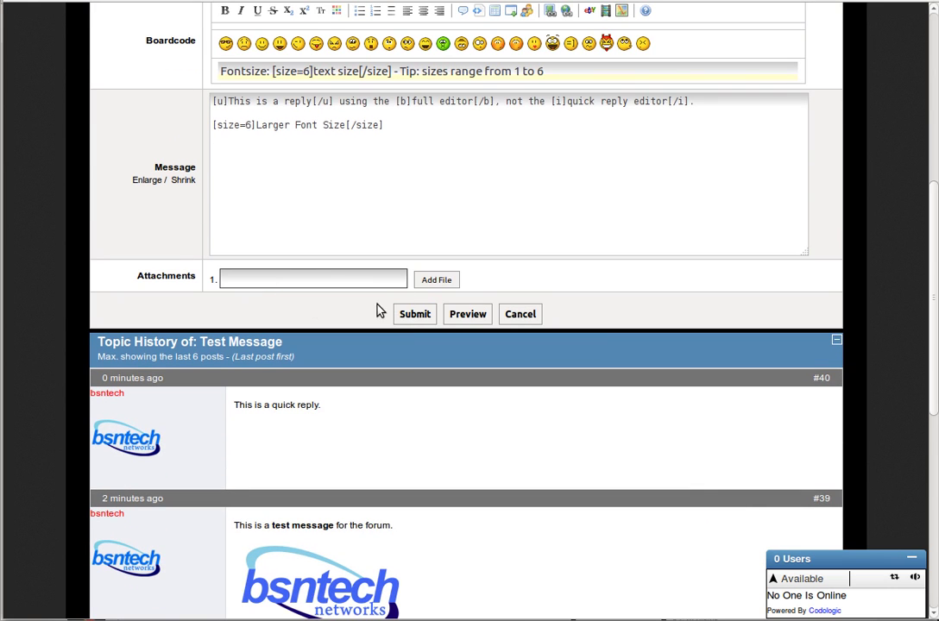
left_click(403, 316)
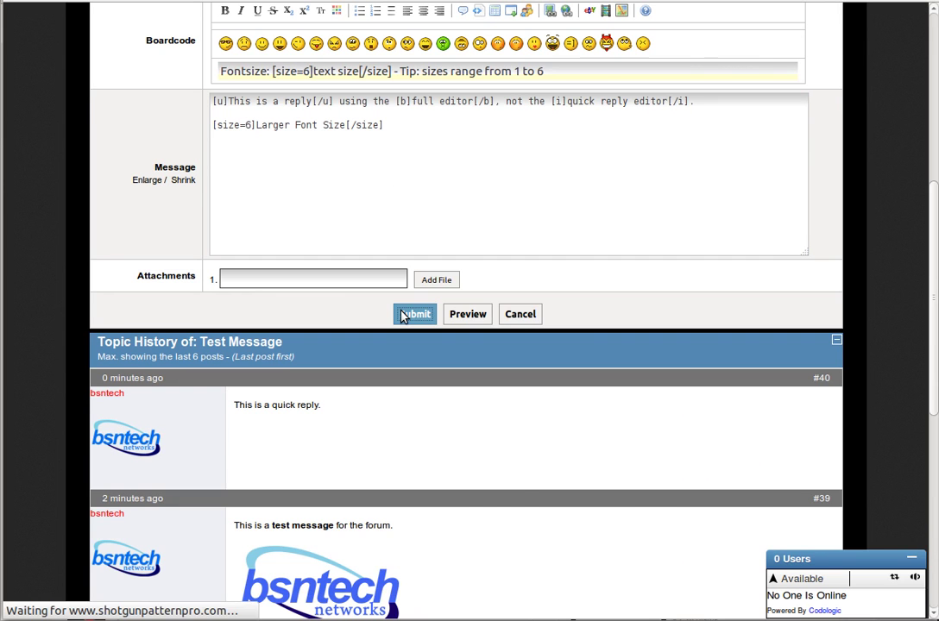
Review the Test Message topic, from the original post to the quick reply and the formatted full-editor reply.
scroll(403, 312, "up", 3)
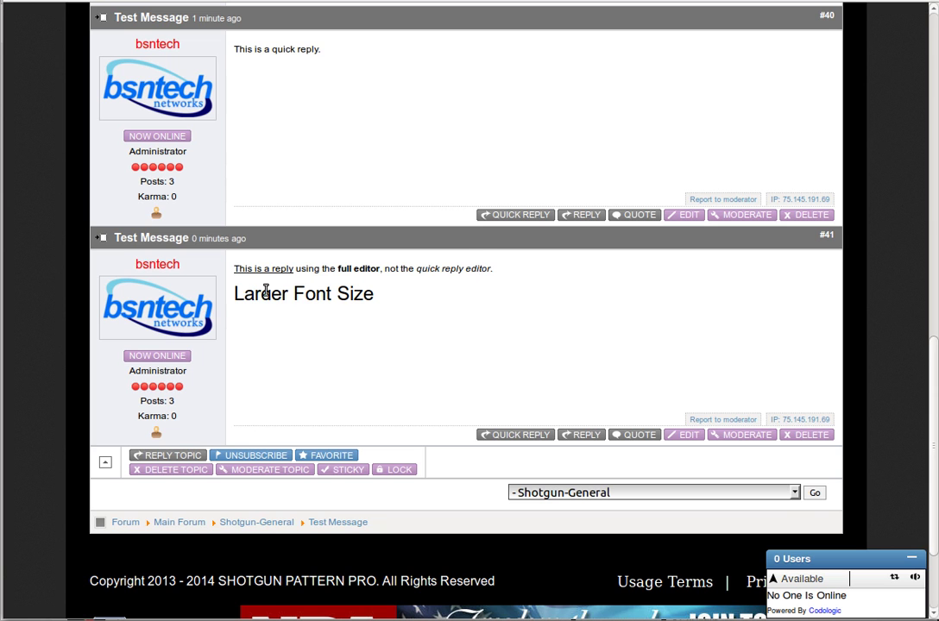
scroll(436, 332, "up", 5)
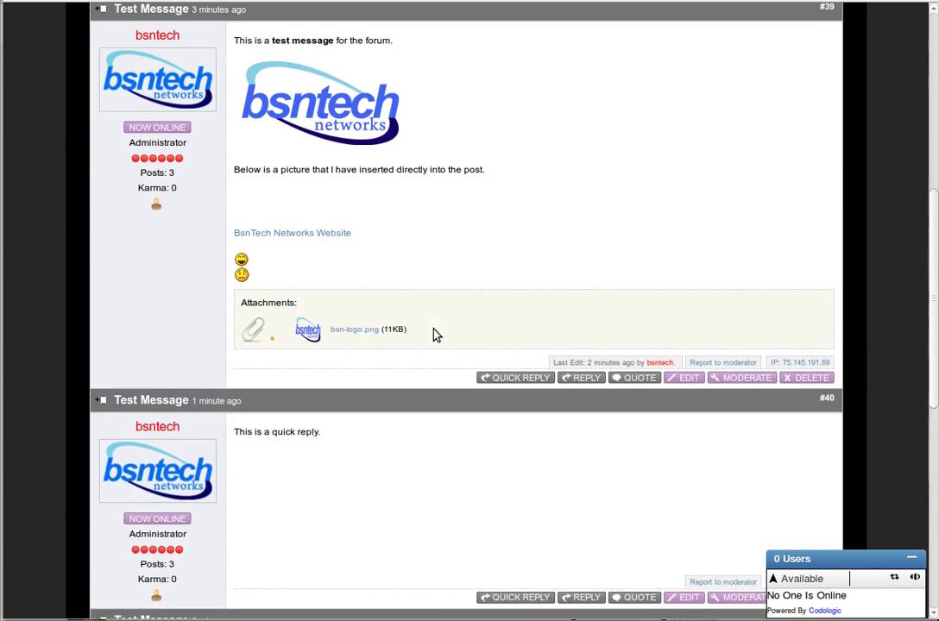
scroll(422, 340, "up", 4)
scroll(421, 337, "down", 3)
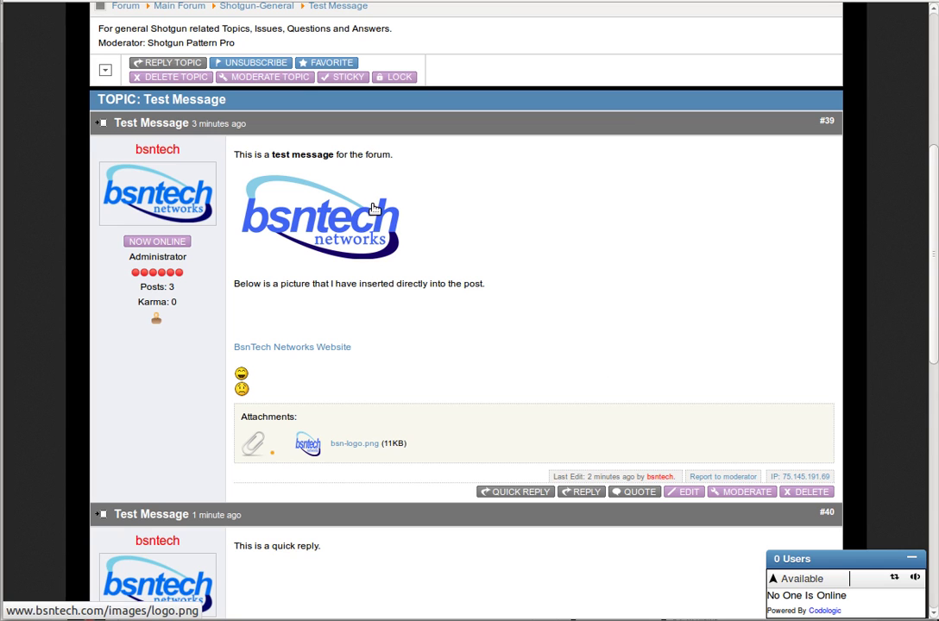
scroll(376, 224, "up", 3)
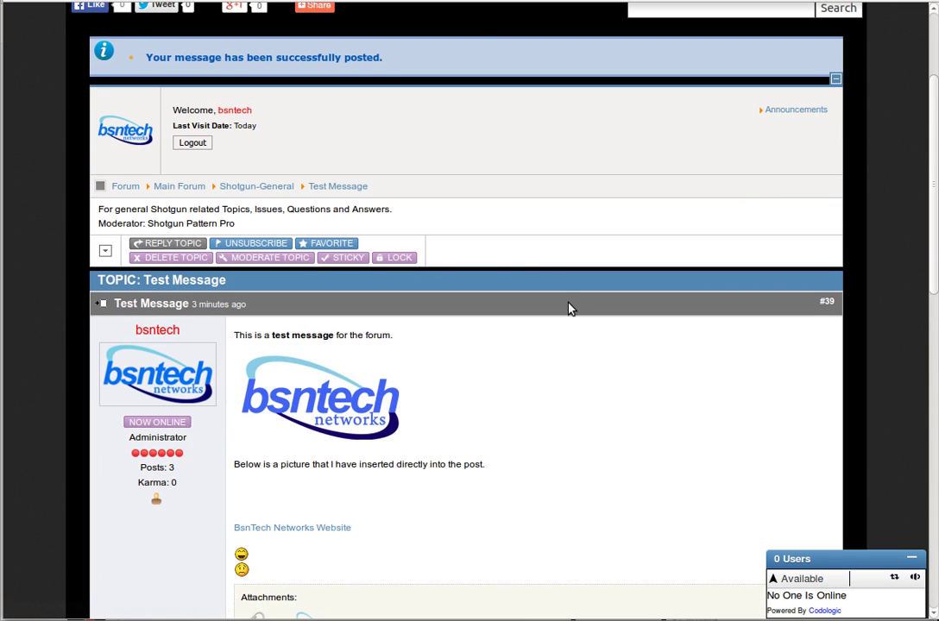
scroll(565, 304, "down", 3)
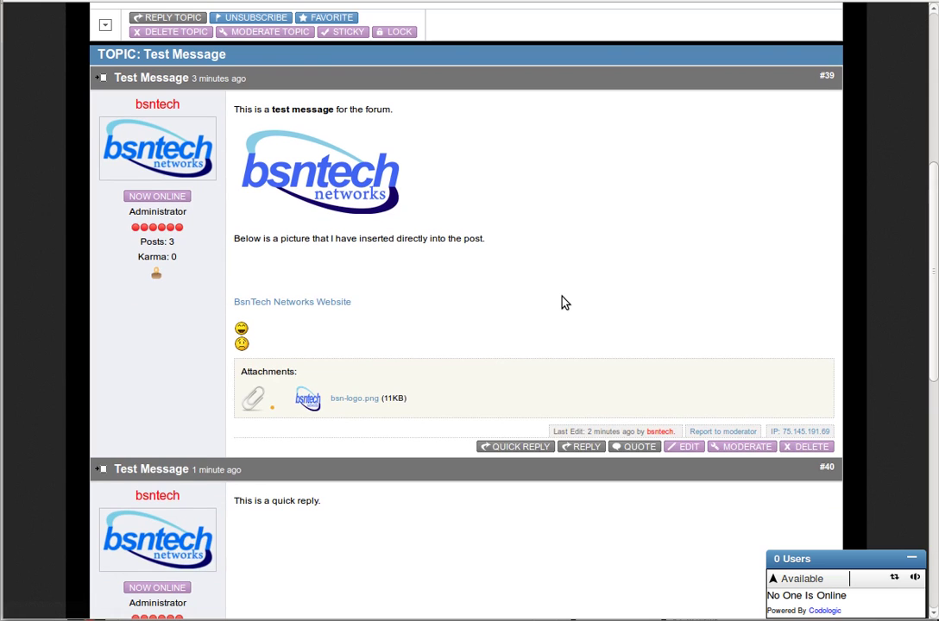
scroll(560, 302, "down", 3)
scroll(513, 294, "down", 3)
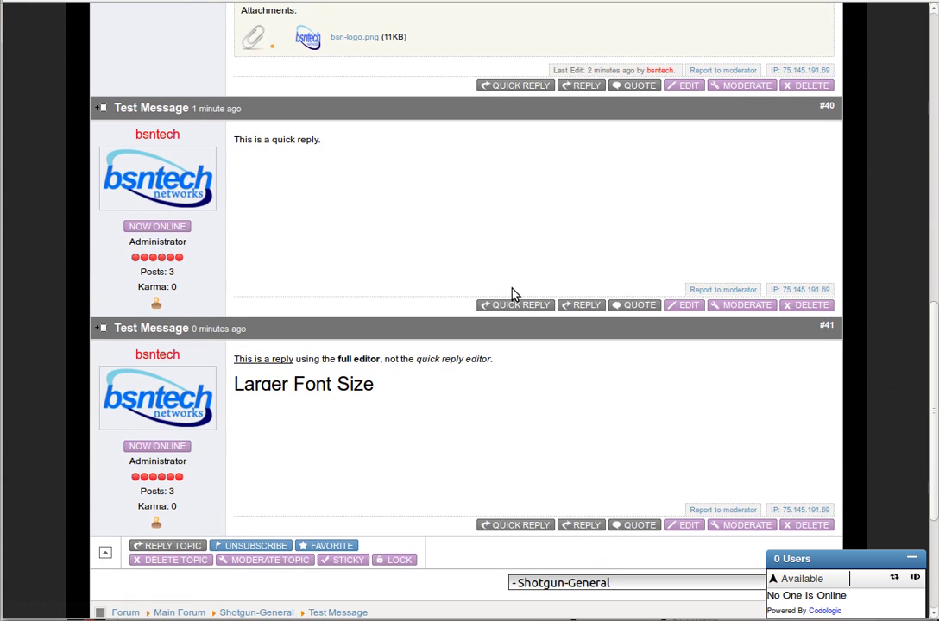